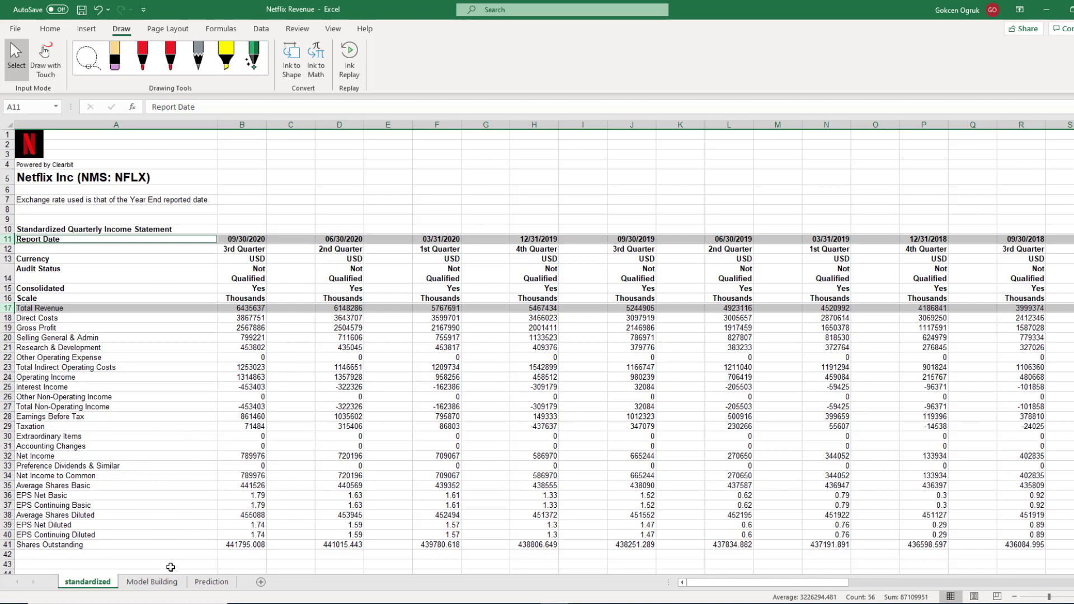
# Open the Model Building sheet and reposition the revenue line chart over the lower part of the green formula box.
pyautogui.click(166, 581)
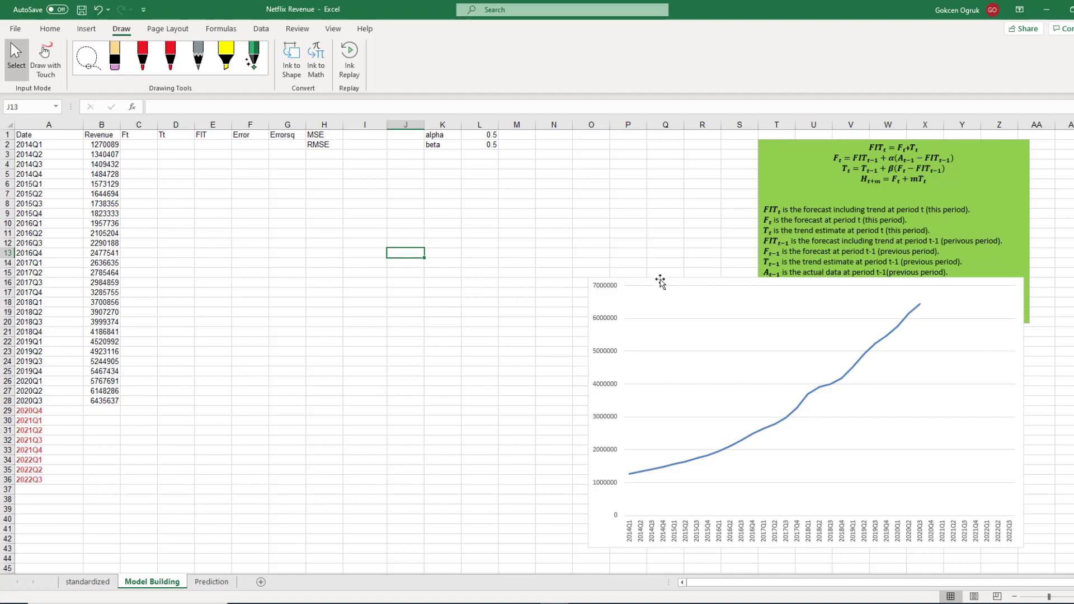
pyautogui.moveTo(660, 281); pyautogui.dragTo(389, 204)
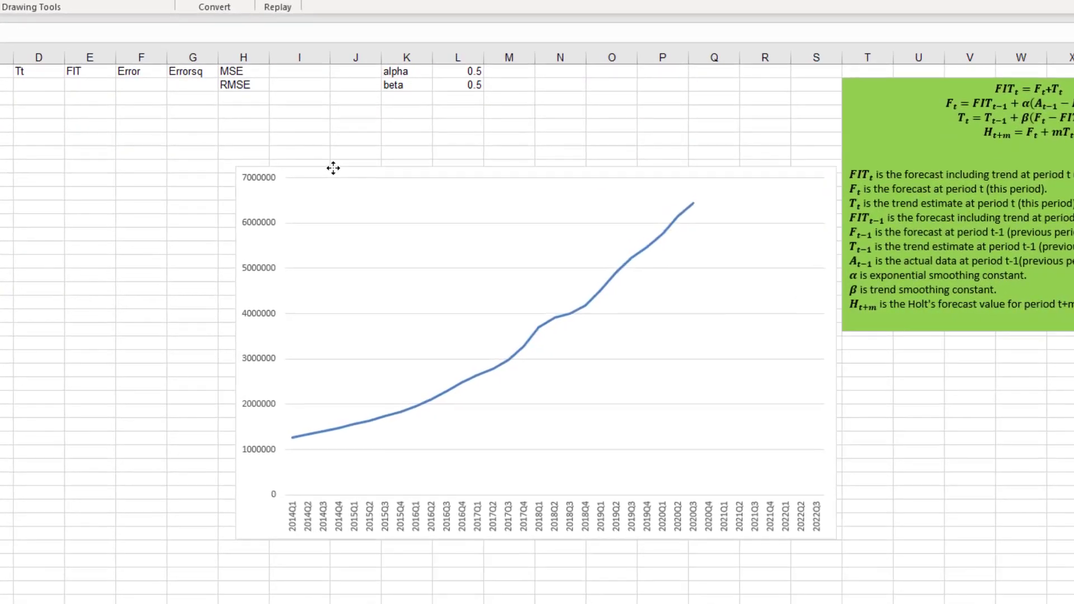
pyautogui.moveTo(333, 168); pyautogui.dragTo(329, 168)
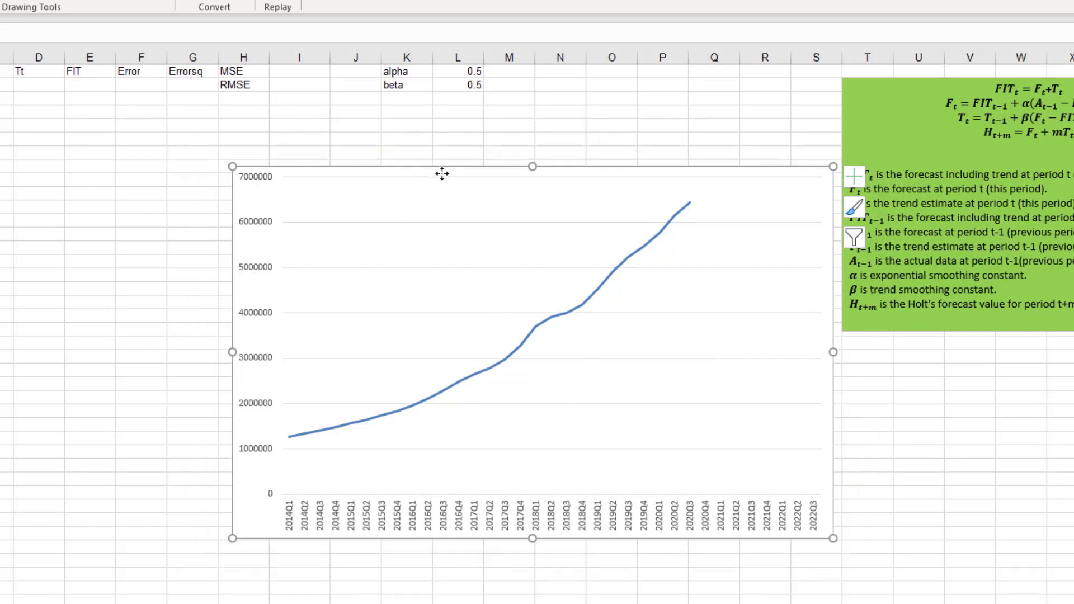
pyautogui.moveTo(441, 173)
pyautogui.mouseDown()
pyautogui.moveTo(479, 218)
pyautogui.moveTo(604, 289)
pyautogui.moveTo(707, 308)
pyautogui.moveTo(783, 288)
pyautogui.mouseUp()
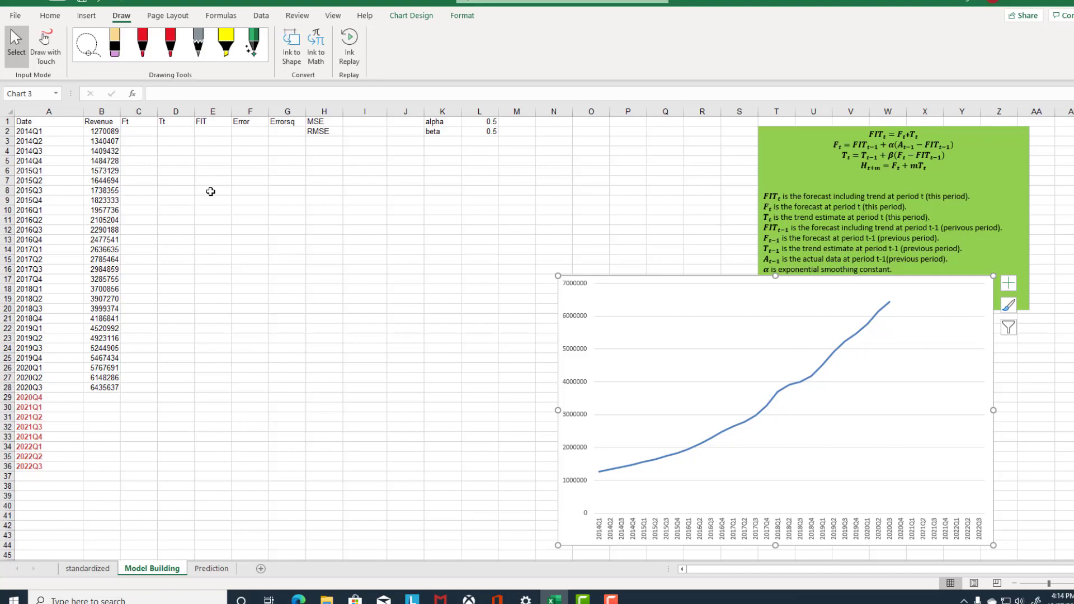
# Initialise the 2014Q1 row by setting Ft in C2 to =B2 and Tt in D2 to 0.
pyautogui.click(143, 131)
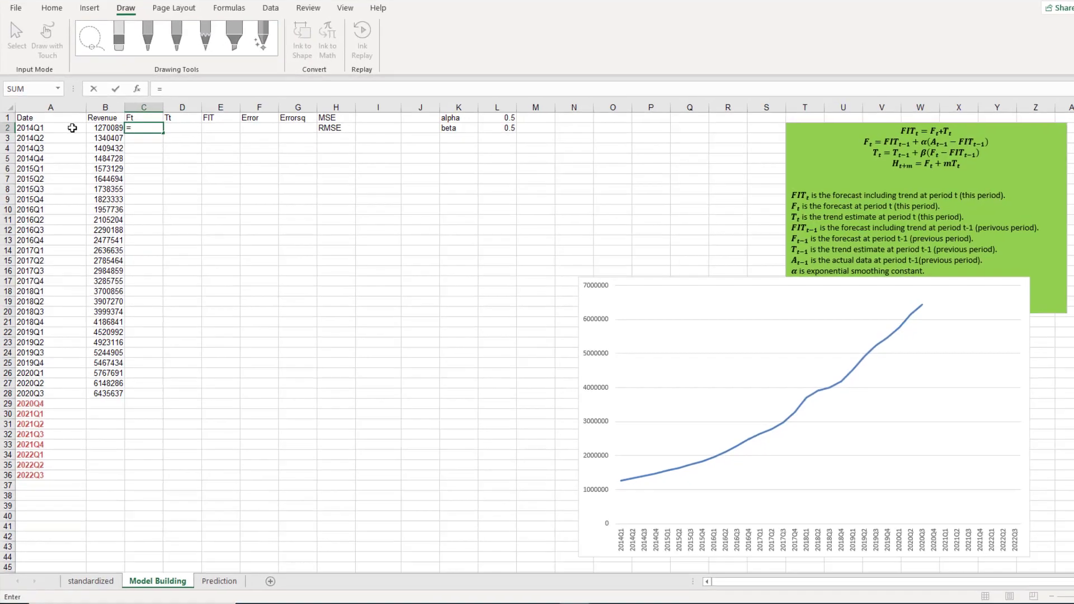
pyautogui.write('=')
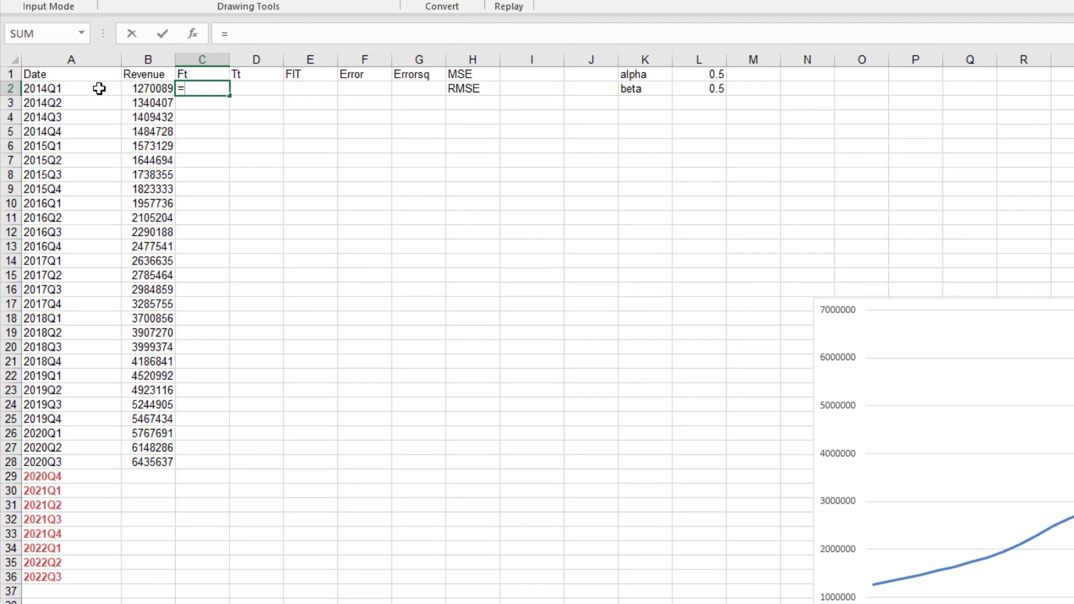
pyautogui.click(156, 91)
pyautogui.press('Tab')
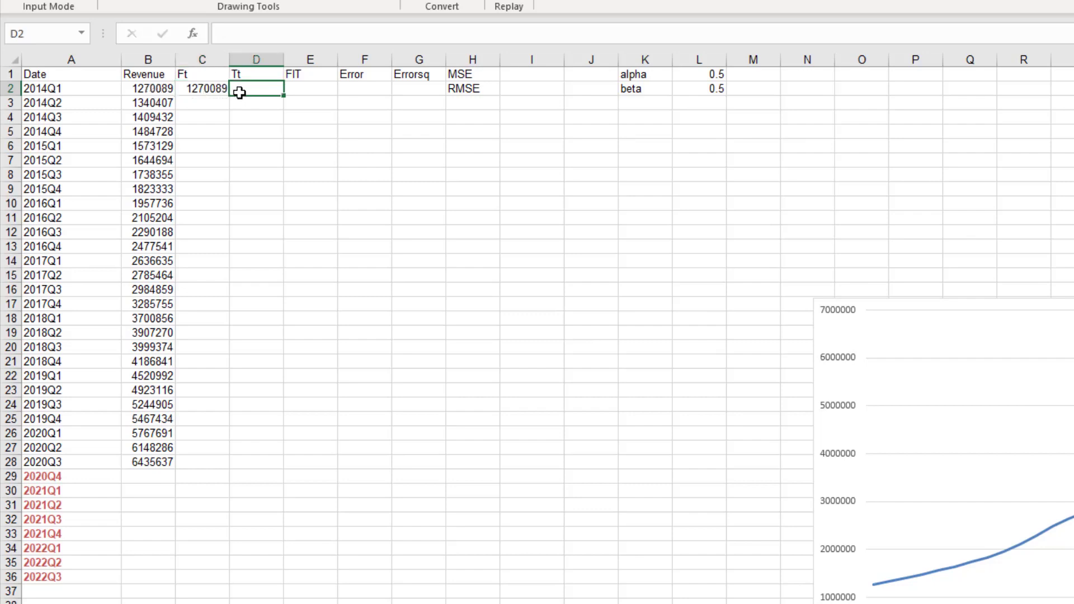
pyautogui.write('0')
# Calculate the 2014Q1 FIT in E2 as =C2+D2.
pyautogui.click(309, 87)
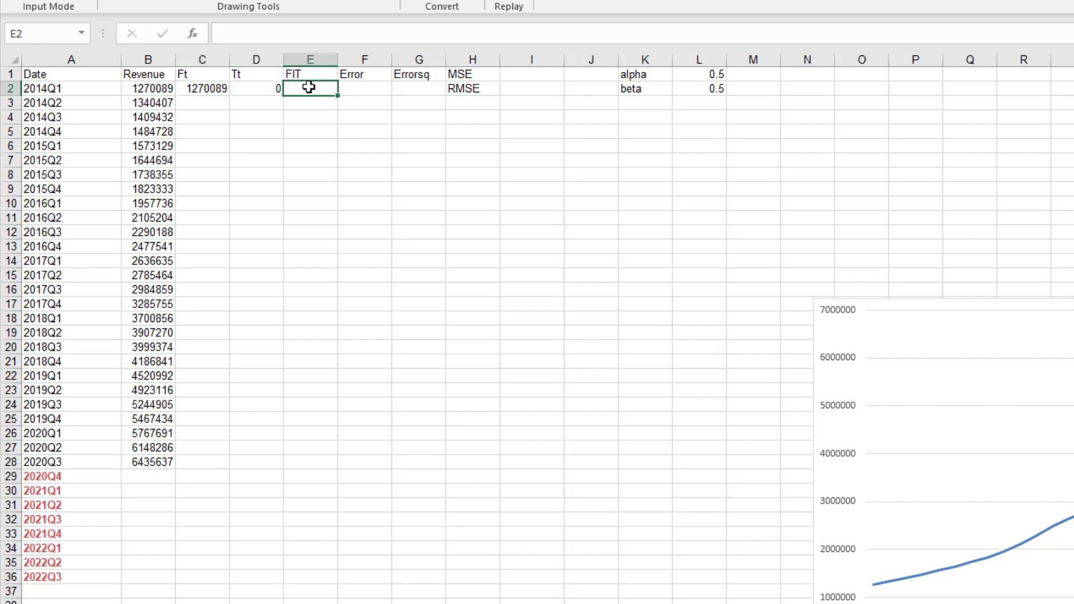
pyautogui.write('=')
pyautogui.press('Left')
pyautogui.press('Left')
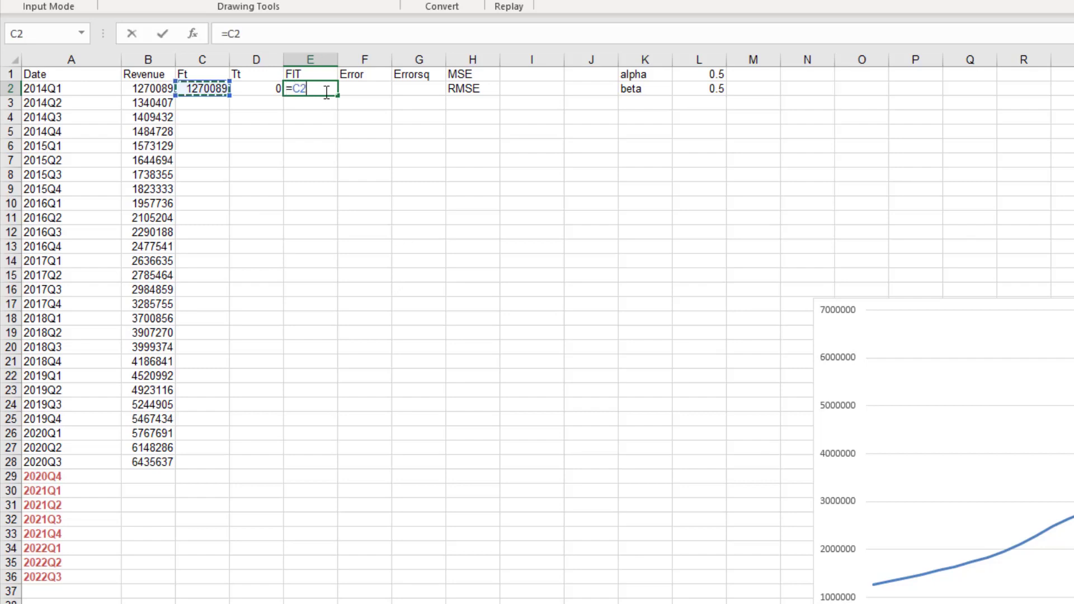
pyautogui.write('+')
pyautogui.click(268, 90)
pyautogui.press('Return')
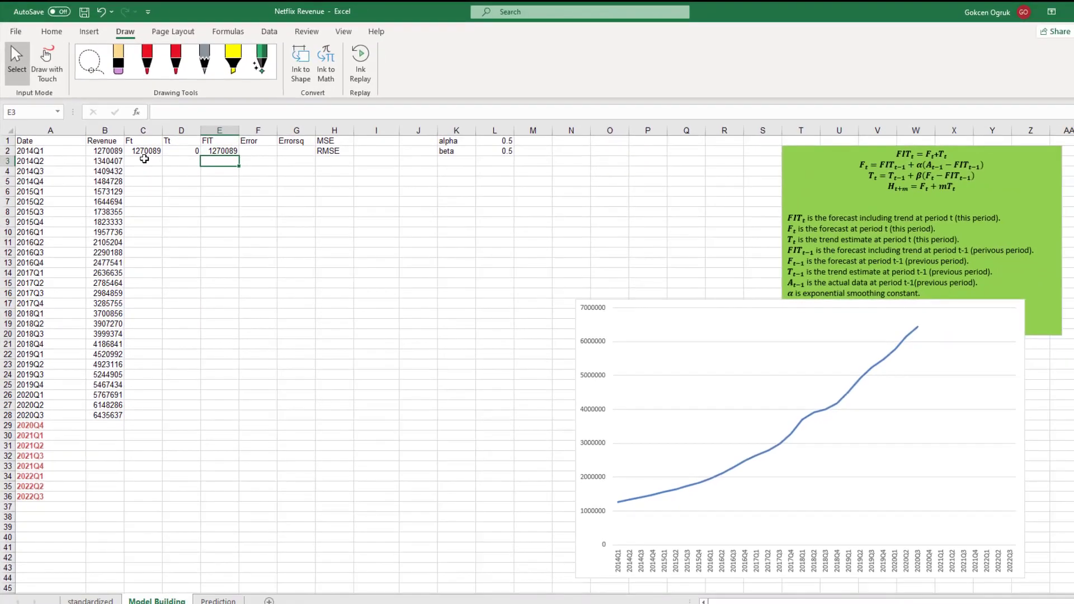
# Move the green formula box beside the alpha and beta cells and place the revenue chart below it.
pyautogui.click(211, 107)
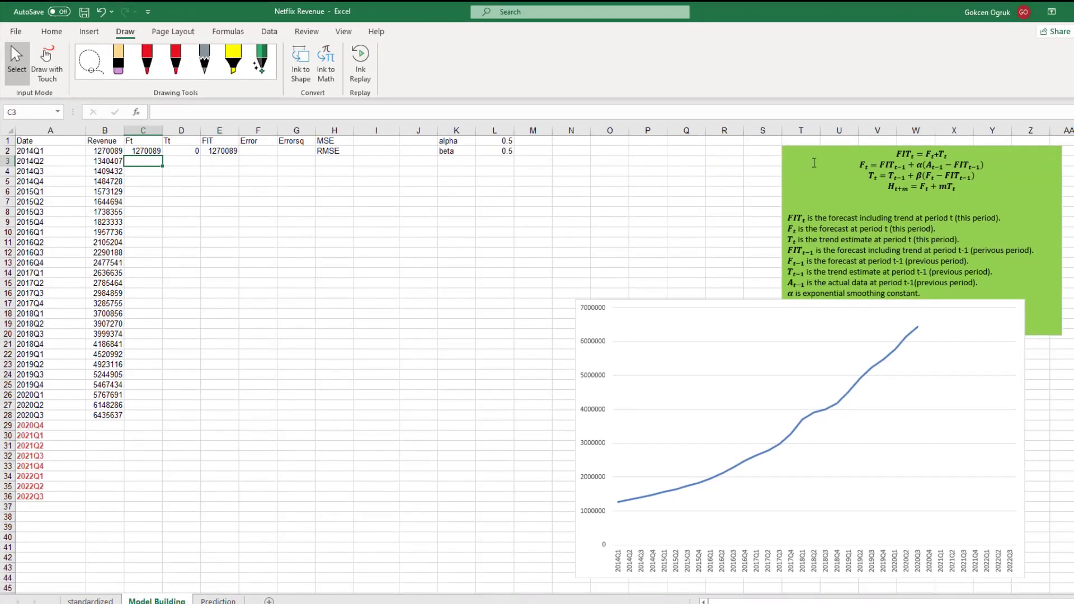
pyautogui.click(808, 152)
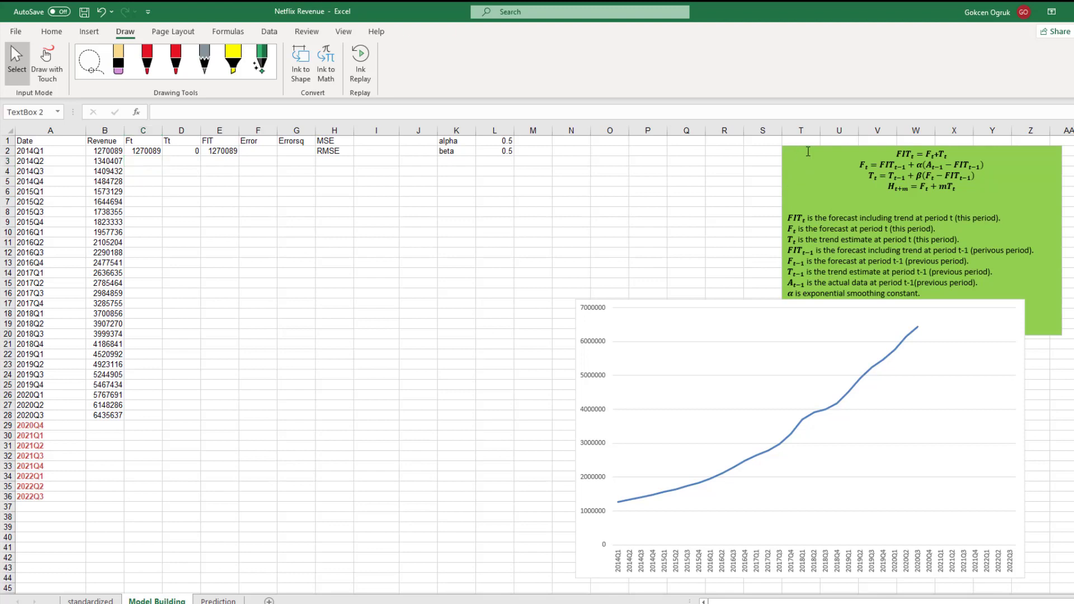
pyautogui.moveTo(807, 151); pyautogui.dragTo(590, 136)
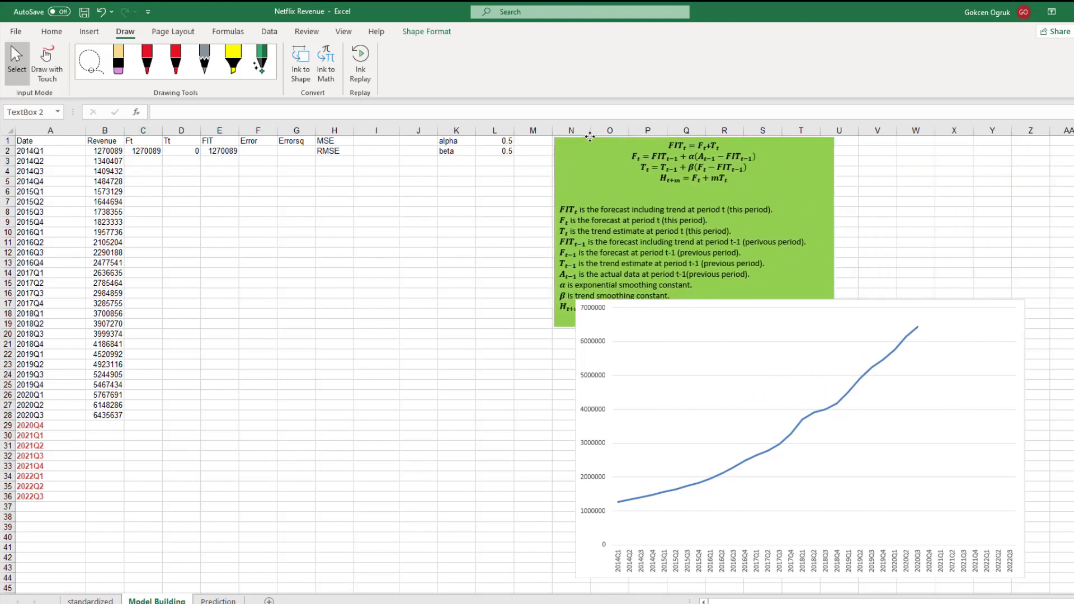
pyautogui.moveTo(856, 303); pyautogui.dragTo(781, 333)
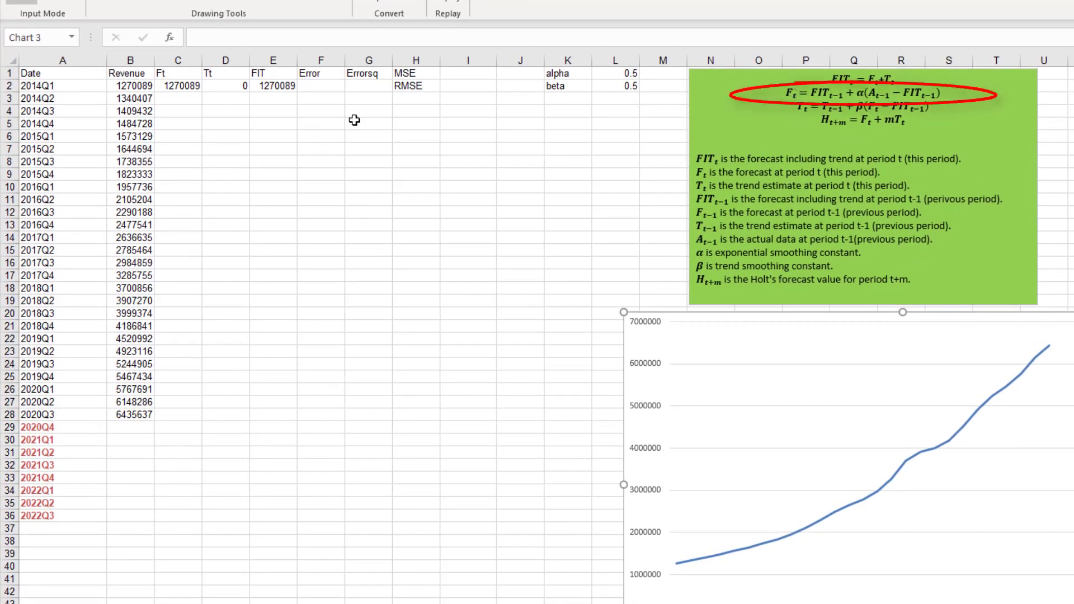
# Enter the 2014Q2 Ft formula in C3 as =E2+$L$1*(B2-E2), with an absolute reference to alpha.
pyautogui.click(179, 100)
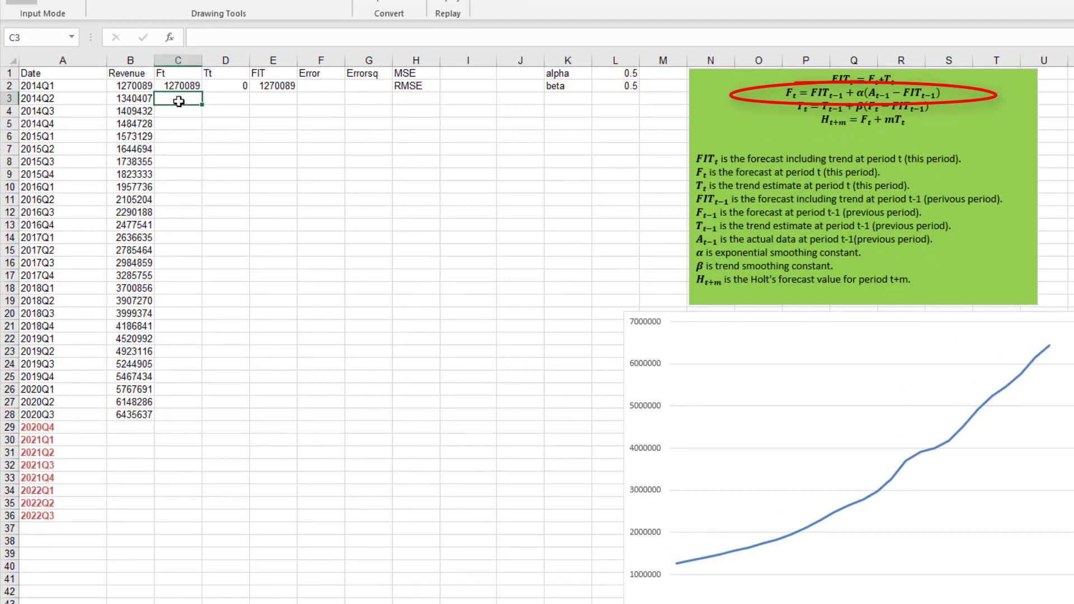
pyautogui.write('=')
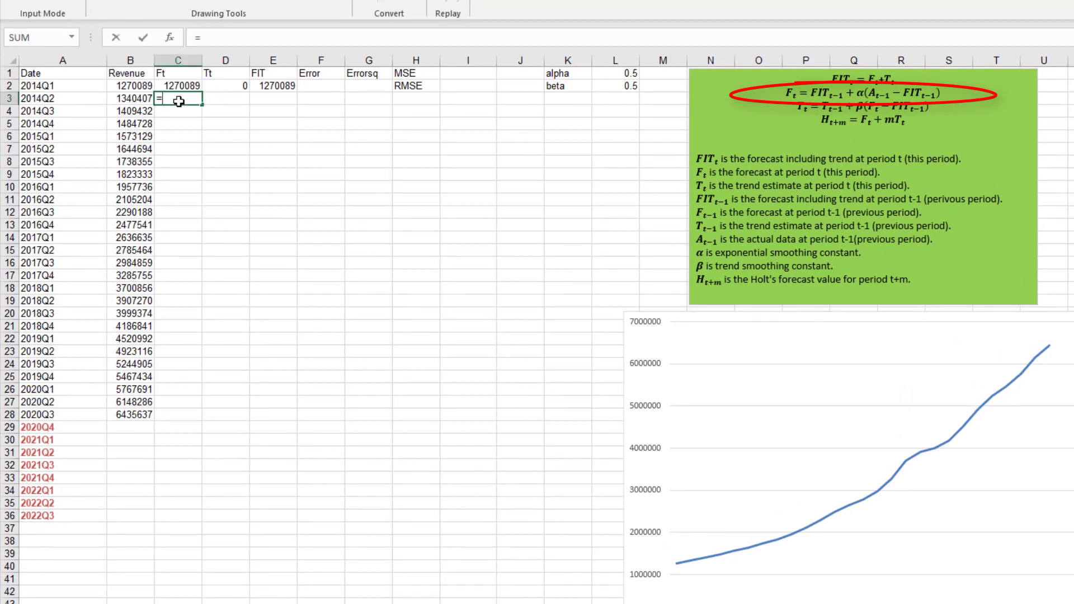
pyautogui.click(277, 85)
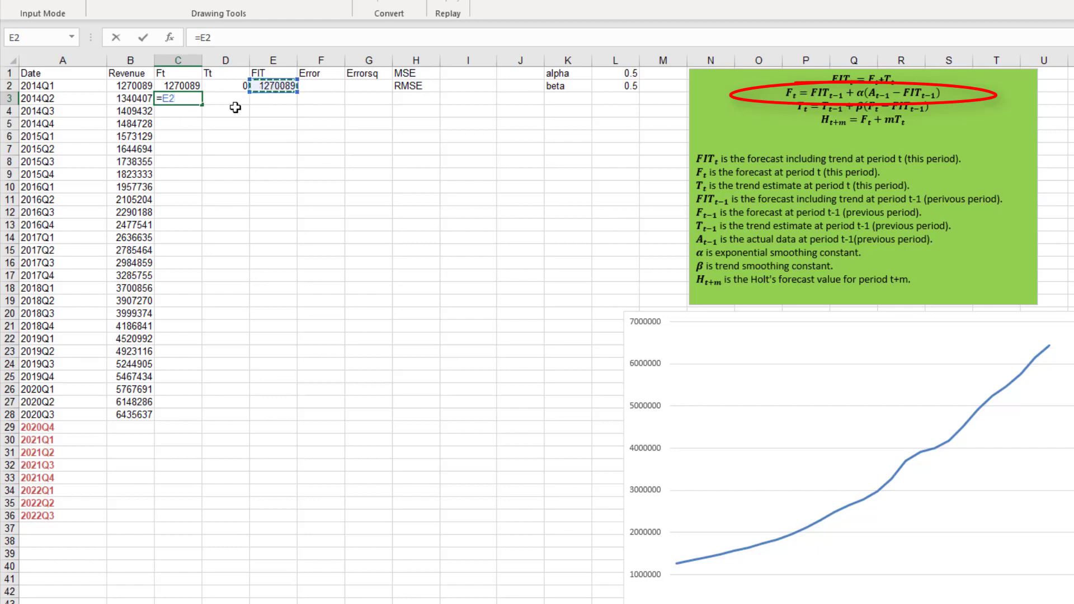
pyautogui.write('+')
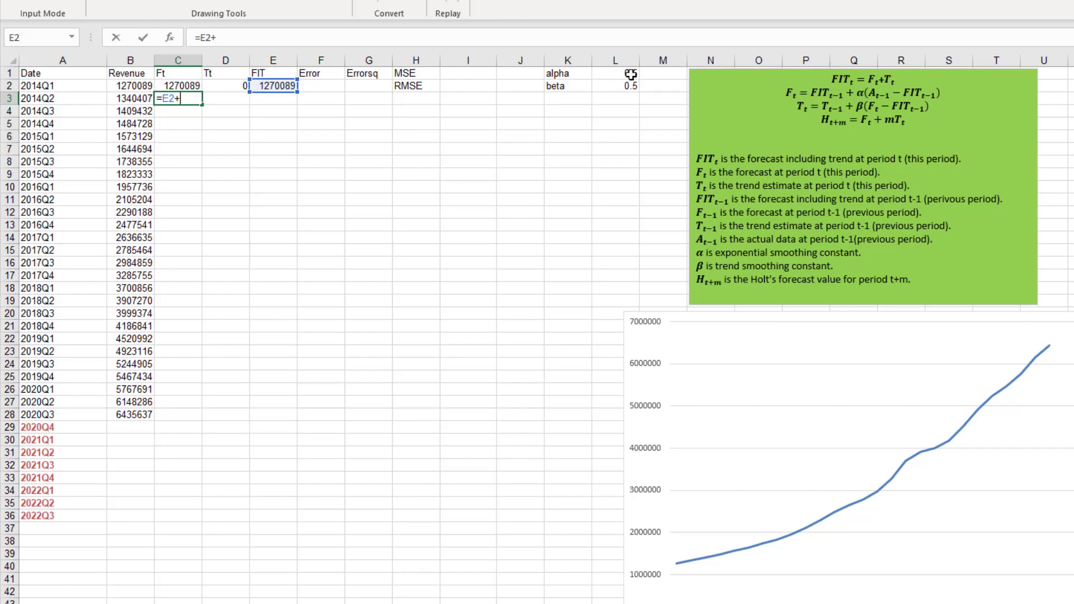
pyautogui.click(627, 74)
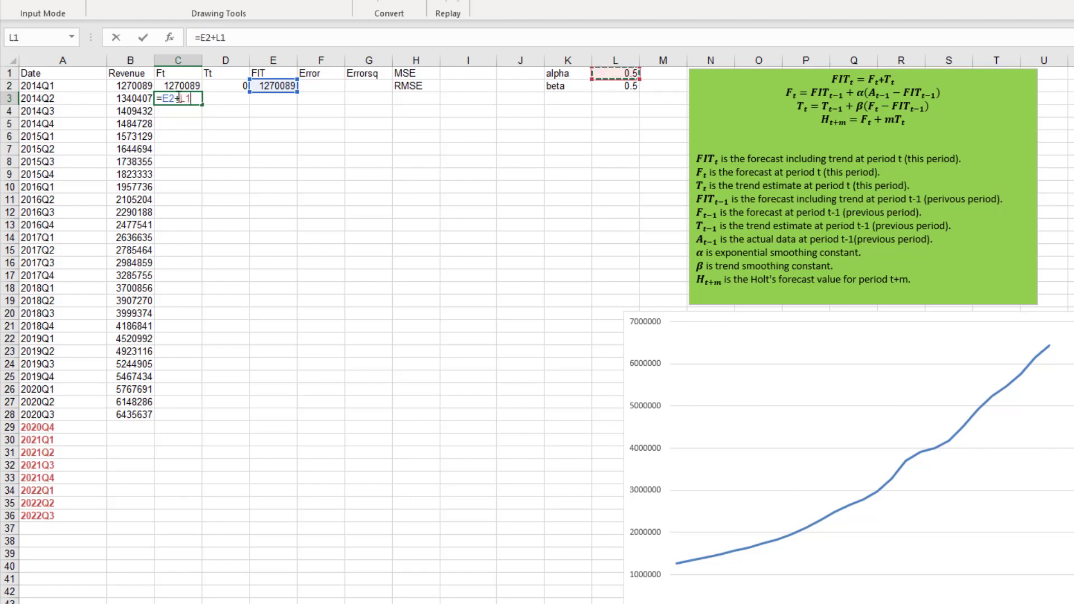
pyautogui.click(164, 99)
pyautogui.press('F4')
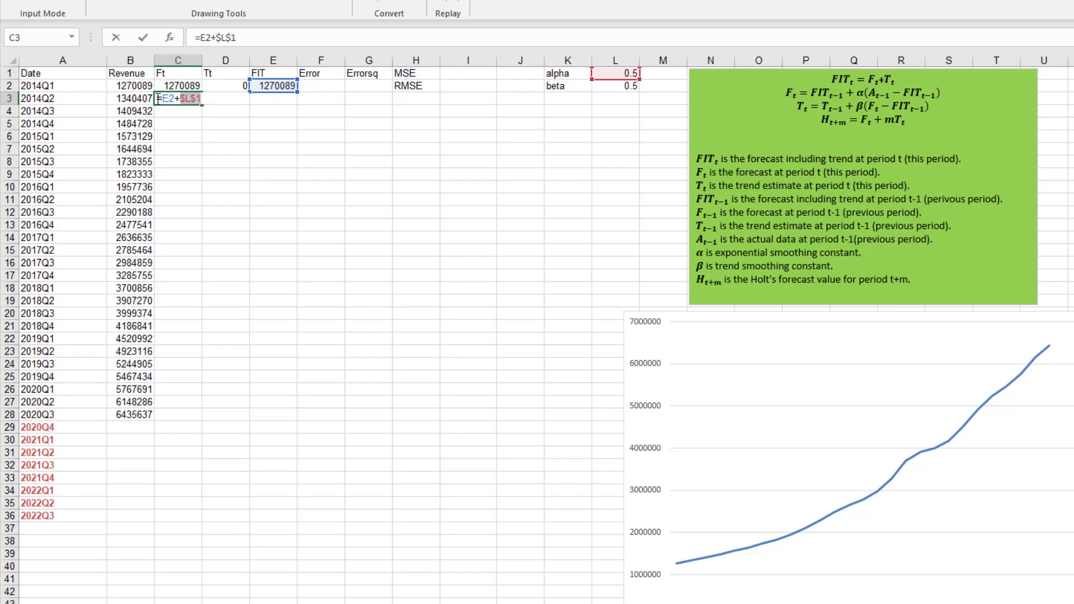
pyautogui.click(203, 99)
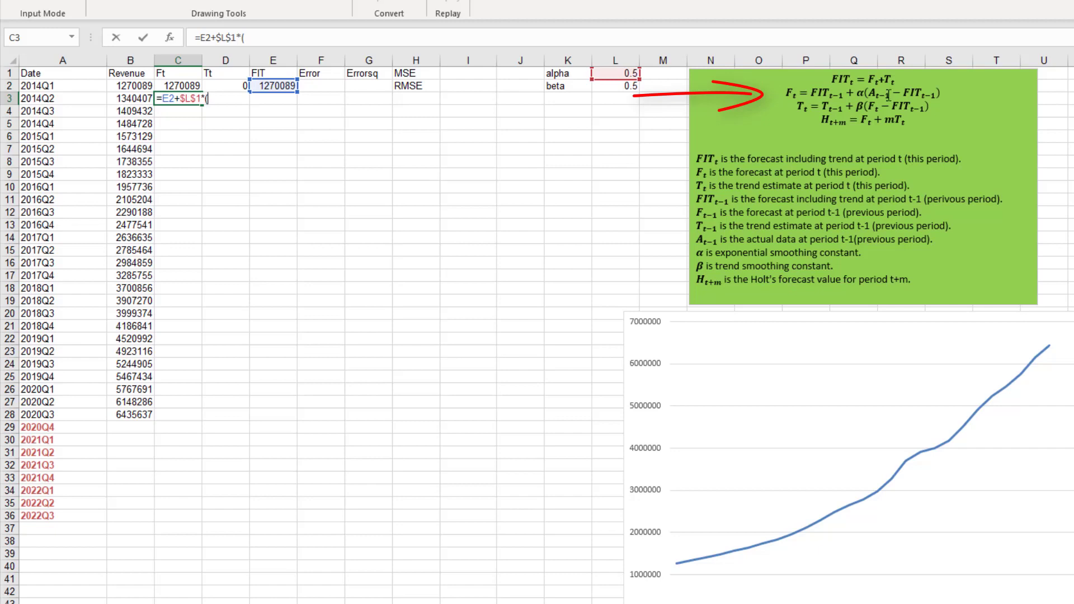
pyautogui.click(131, 84)
pyautogui.write('-')
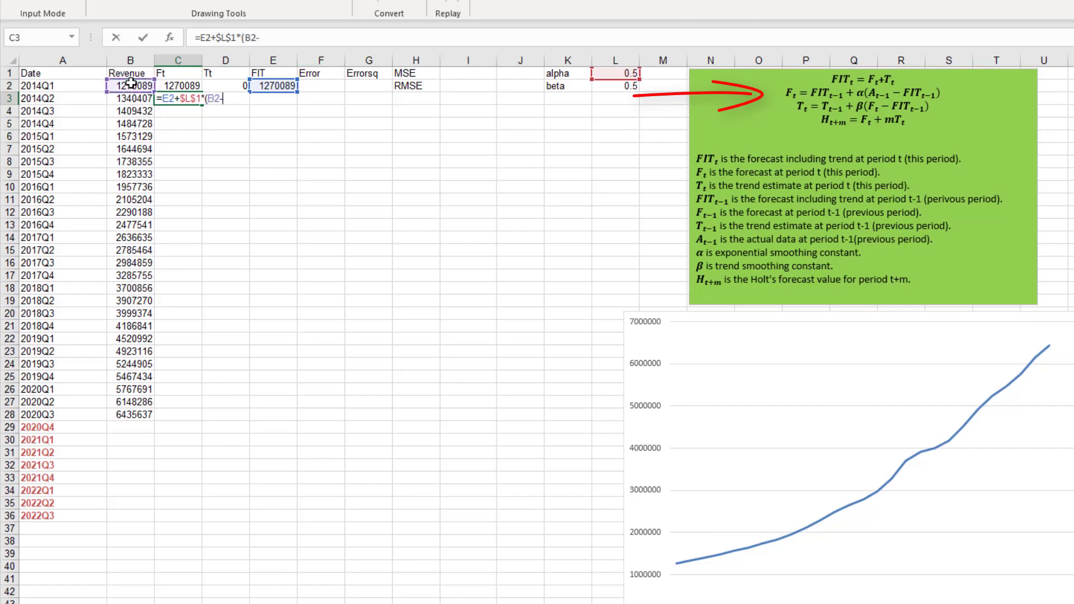
pyautogui.click(269, 87)
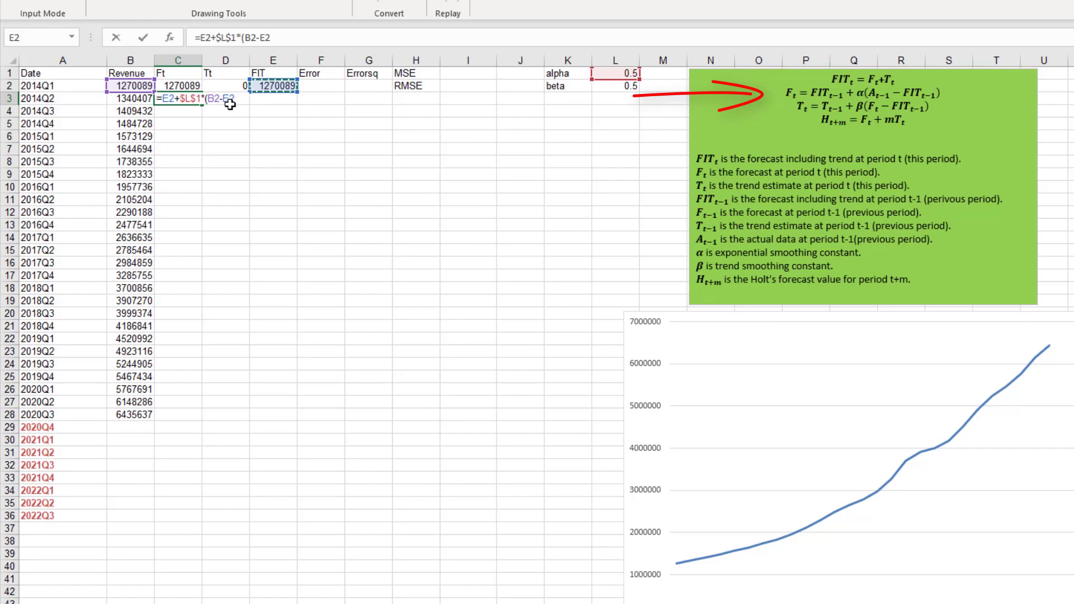
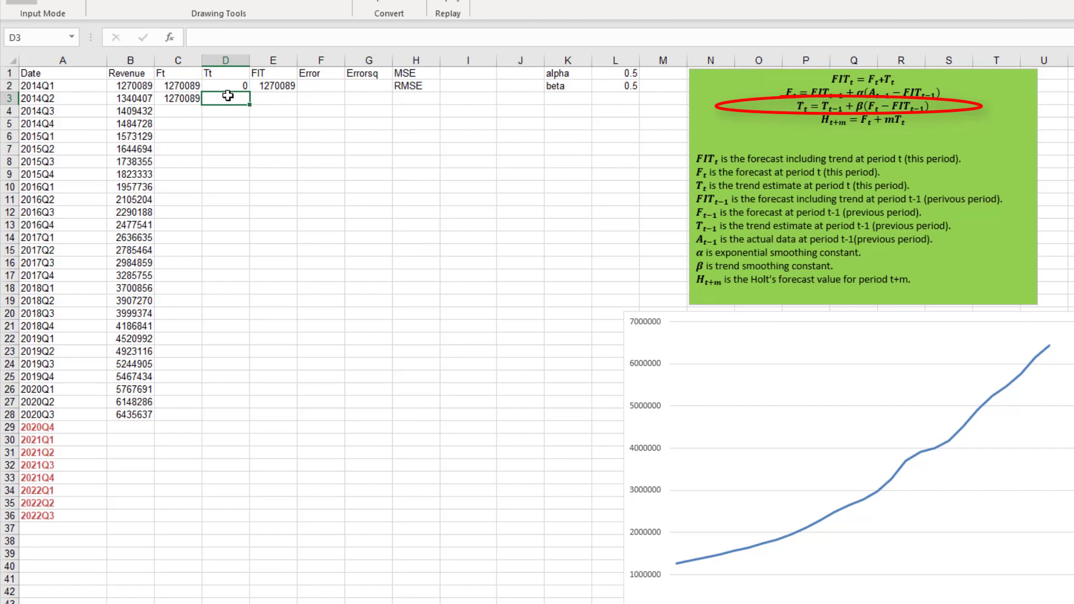
# Enter the 2014Q2 Tt formula in D3 as =D2+$L$2*(C3-E2), with an absolute reference to beta.
pyautogui.write('=')
pyautogui.click(239, 84)
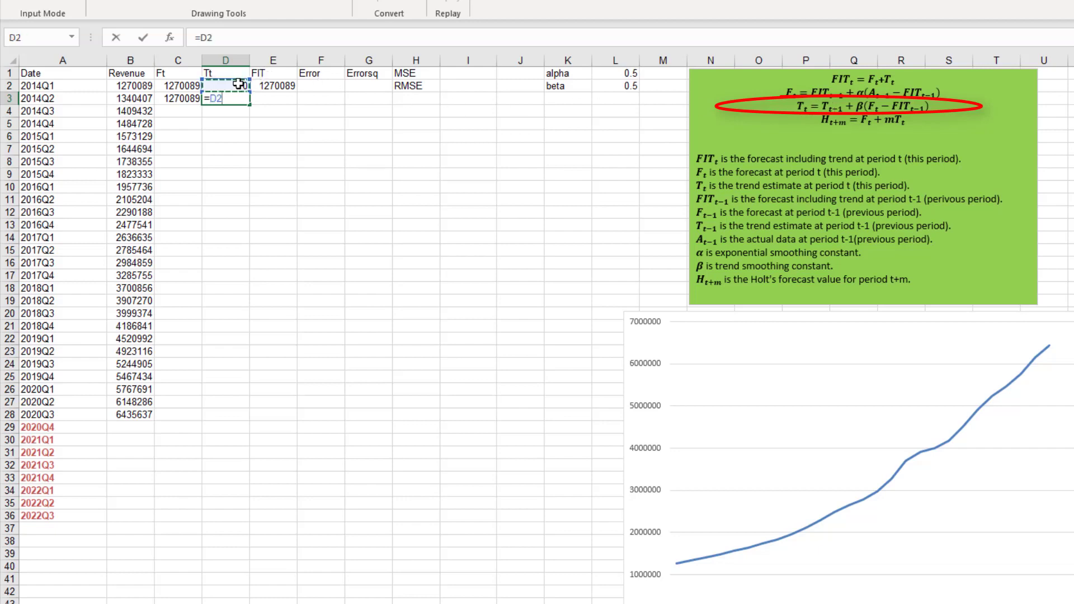
pyautogui.write('+')
pyautogui.click(628, 84)
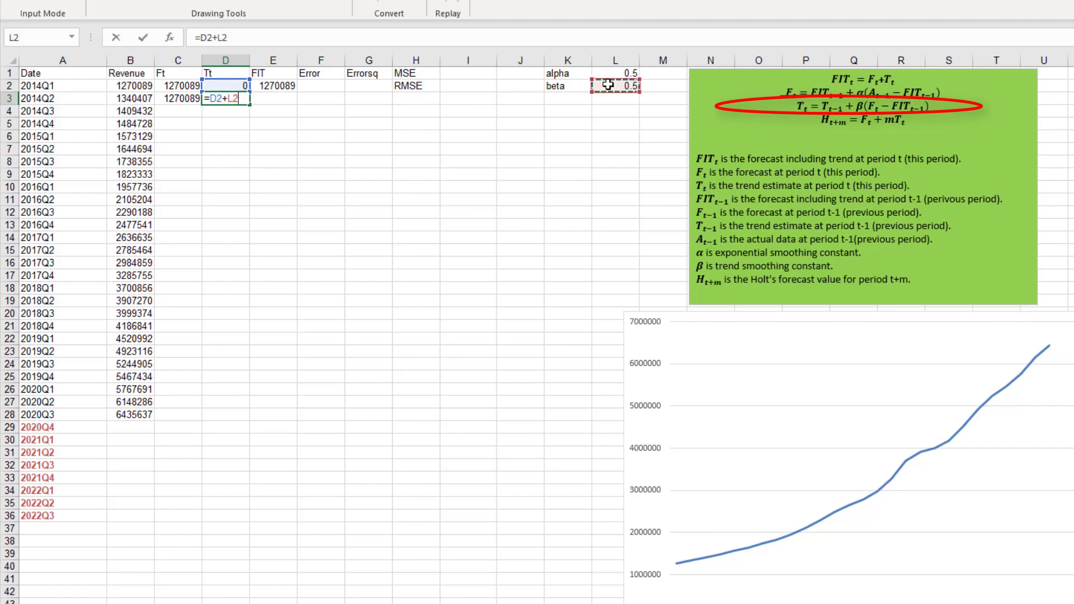
pyautogui.press('F4')
pyautogui.write('*')
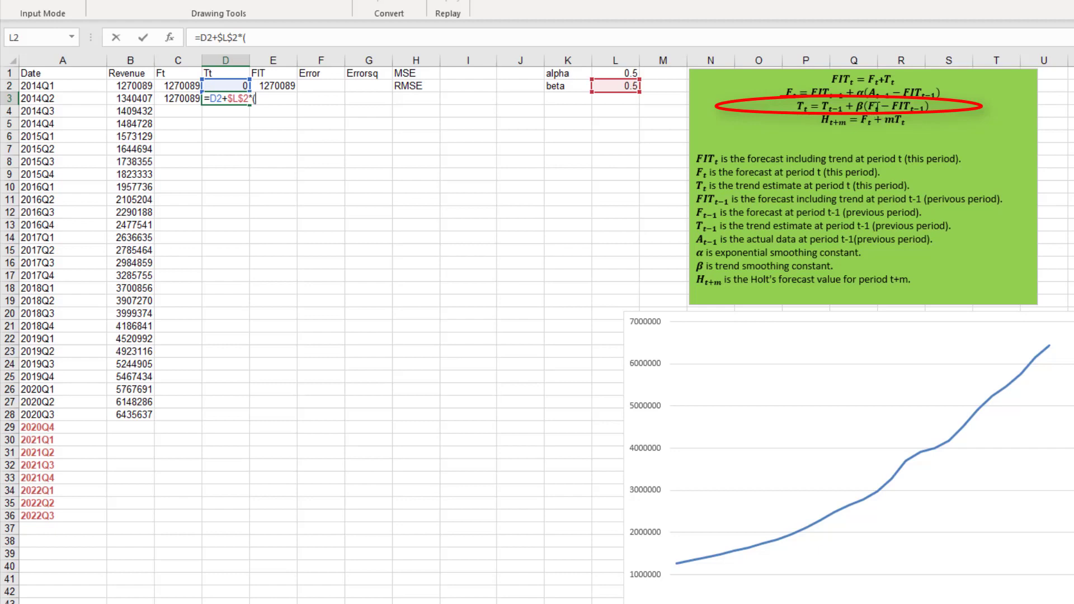
pyautogui.click(191, 98)
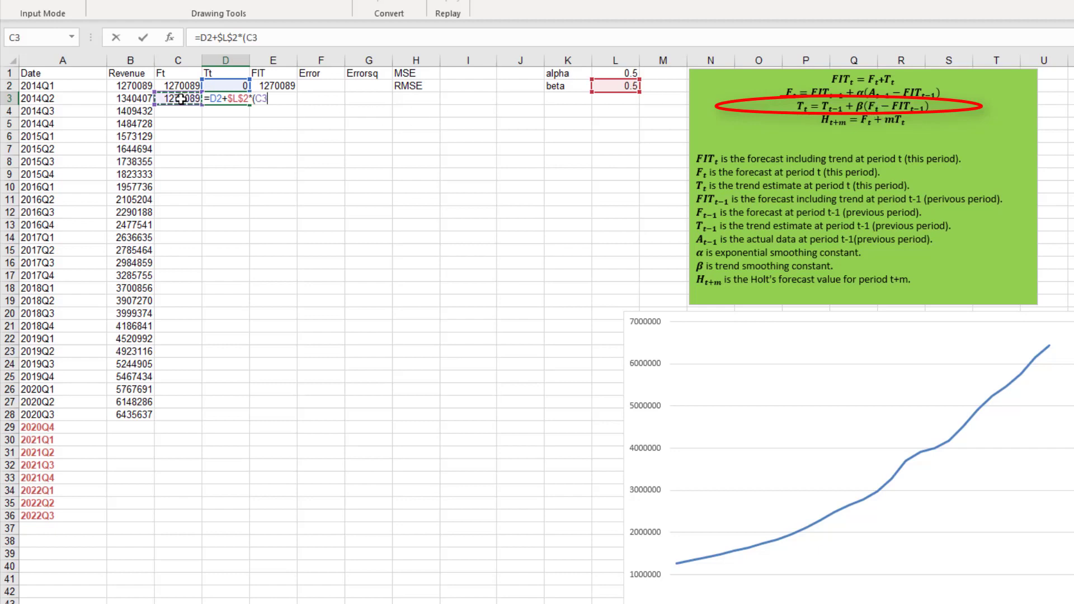
pyautogui.write('-')
pyautogui.click(274, 84)
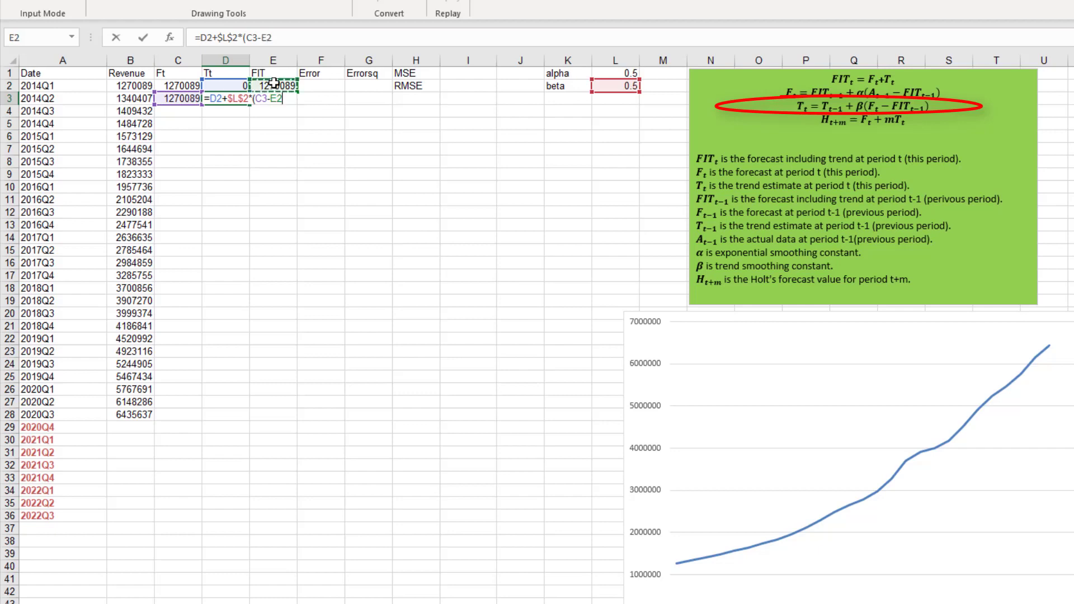
pyautogui.write(')')
pyautogui.press('Return')
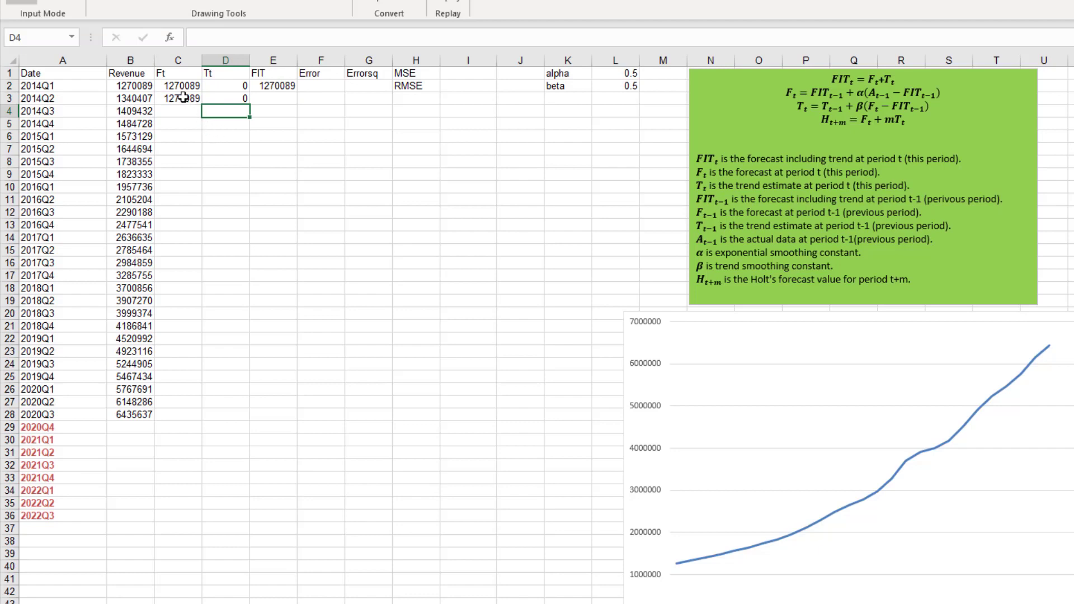
# Calculate the 2014Q2 FIT in E3 as =C3+D3.
pyautogui.click(271, 97)
pyautogui.write('=')
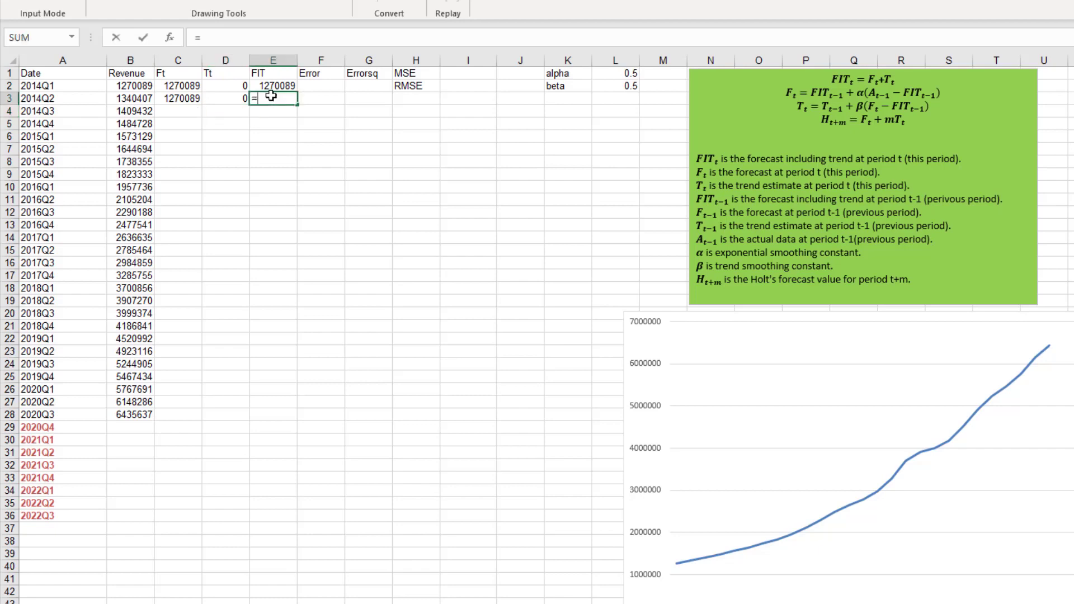
pyautogui.click(186, 98)
pyautogui.write('+')
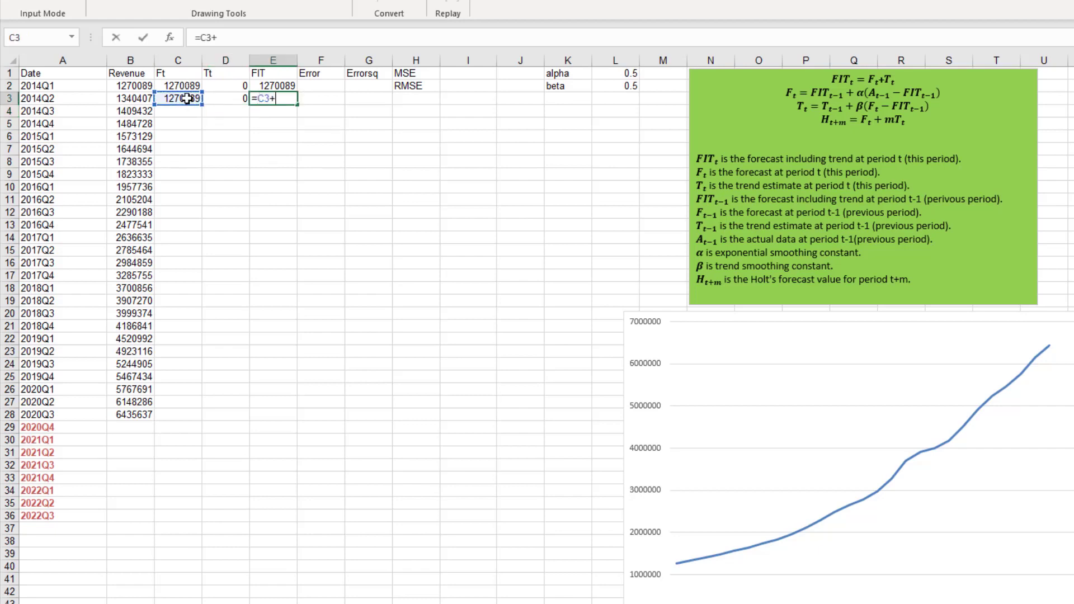
pyautogui.click(234, 102)
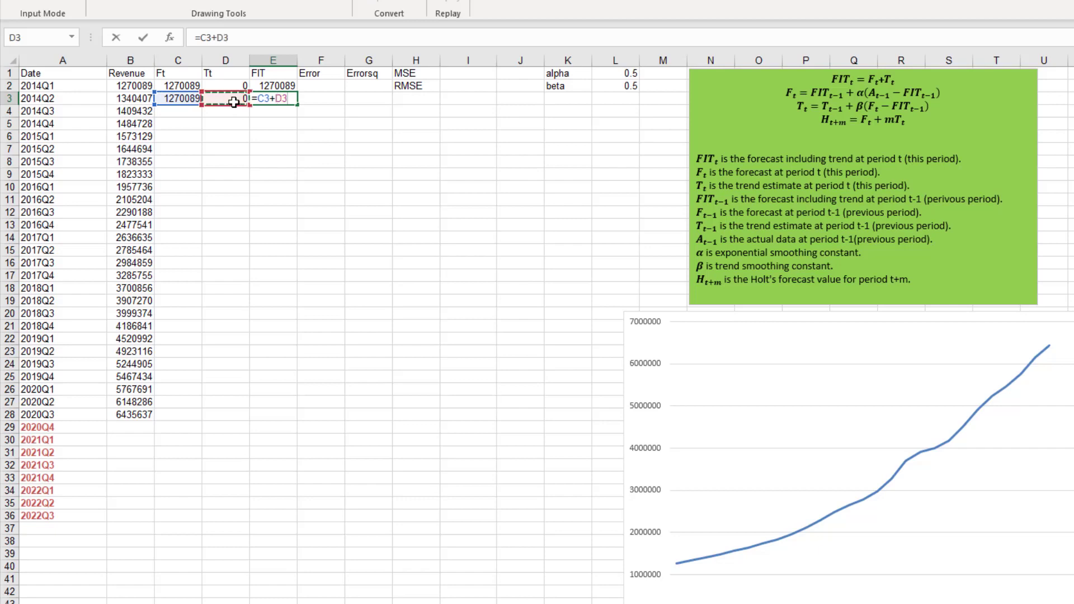
pyautogui.press('Return')
# Fill the Ft formula from C3 down to C36, the 2022Q3 row.
pyautogui.click(187, 99)
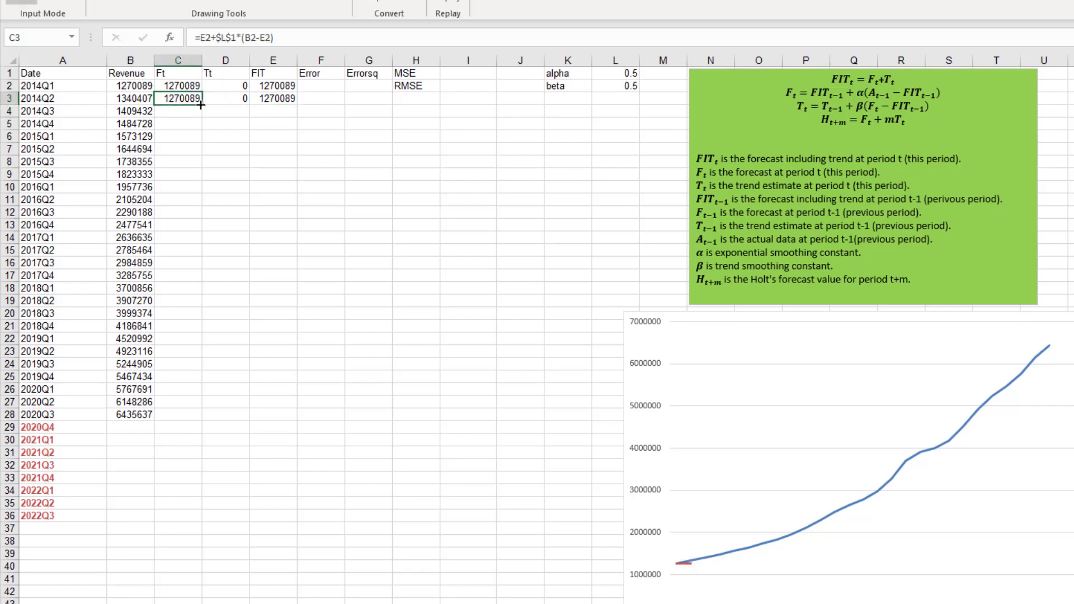
pyautogui.doubleClick(200, 105)
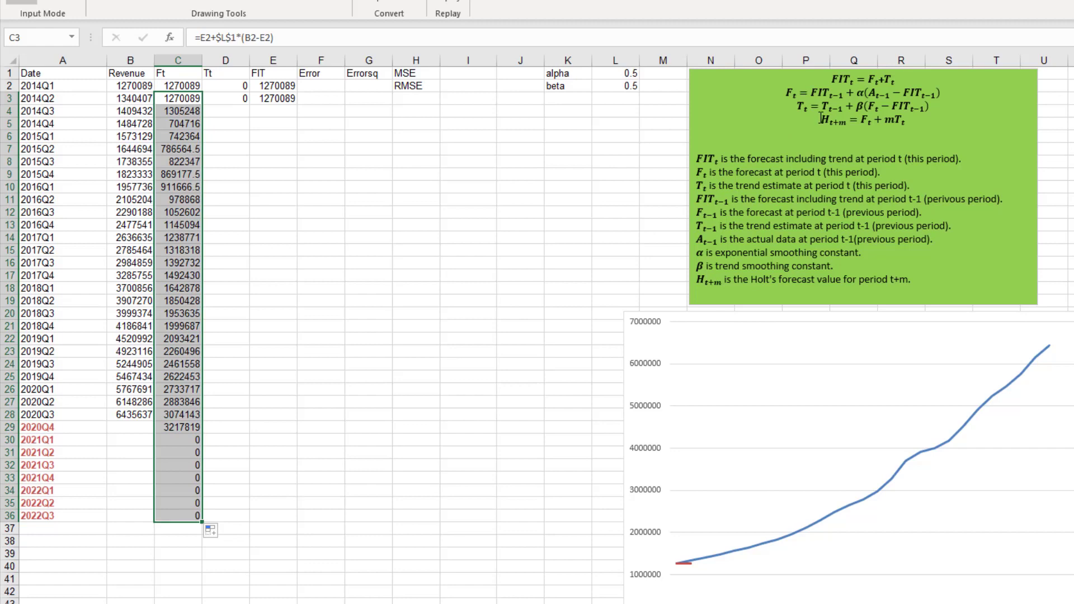
# Clear the Ft values in C30:C36, the 2021Q1 to 2022Q3 rows.
pyautogui.moveTo(183, 438); pyautogui.dragTo(191, 515)
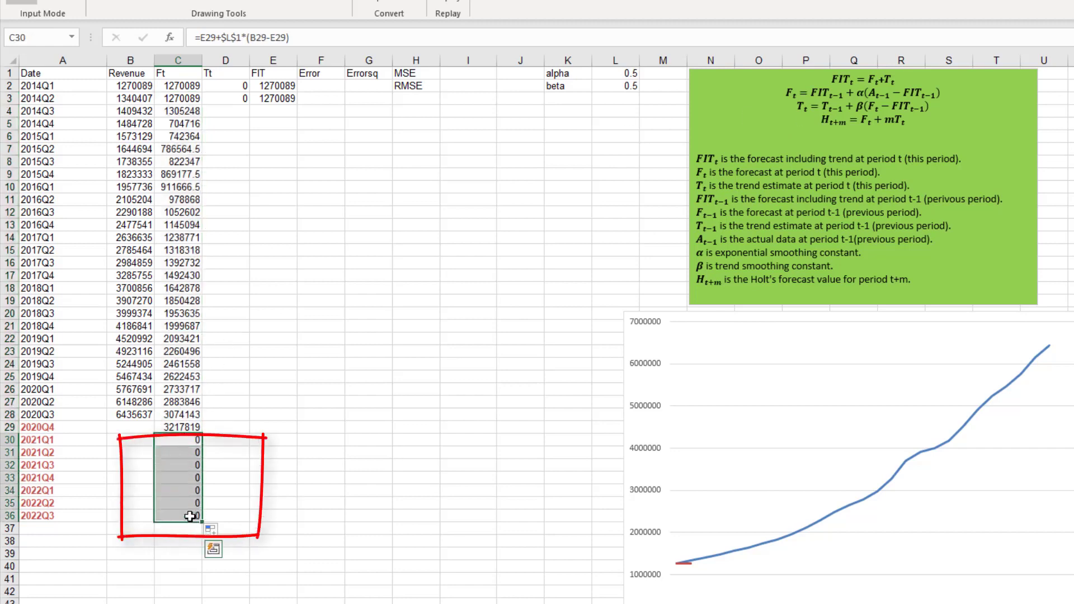
pyautogui.press('Delete')
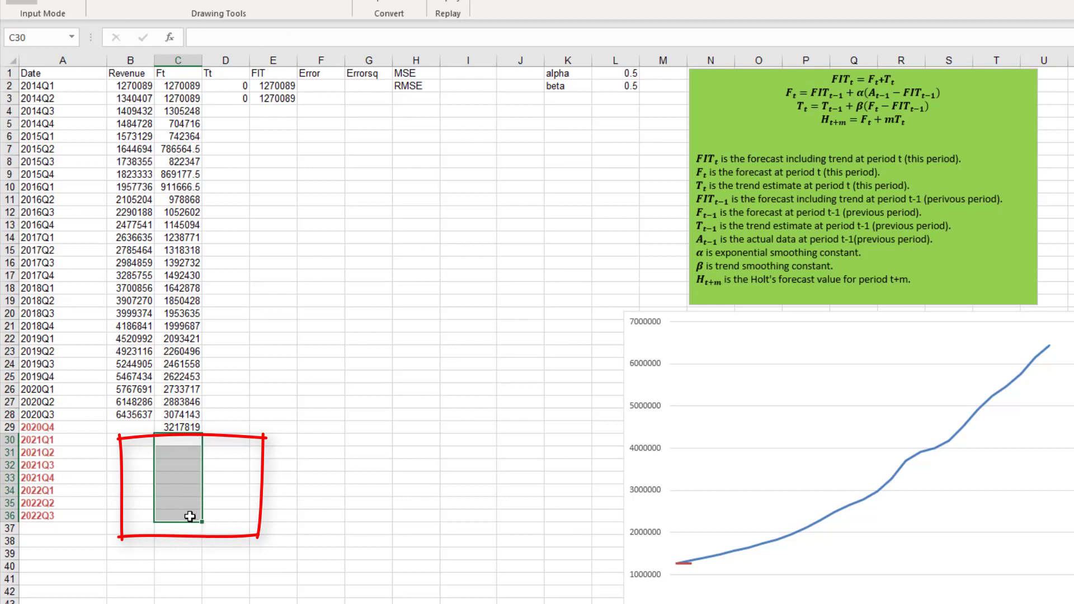
# Fill the Tt formula from D3 down the column and clear D30:D36 so it ends at the 2020Q4 row.
pyautogui.click(237, 102)
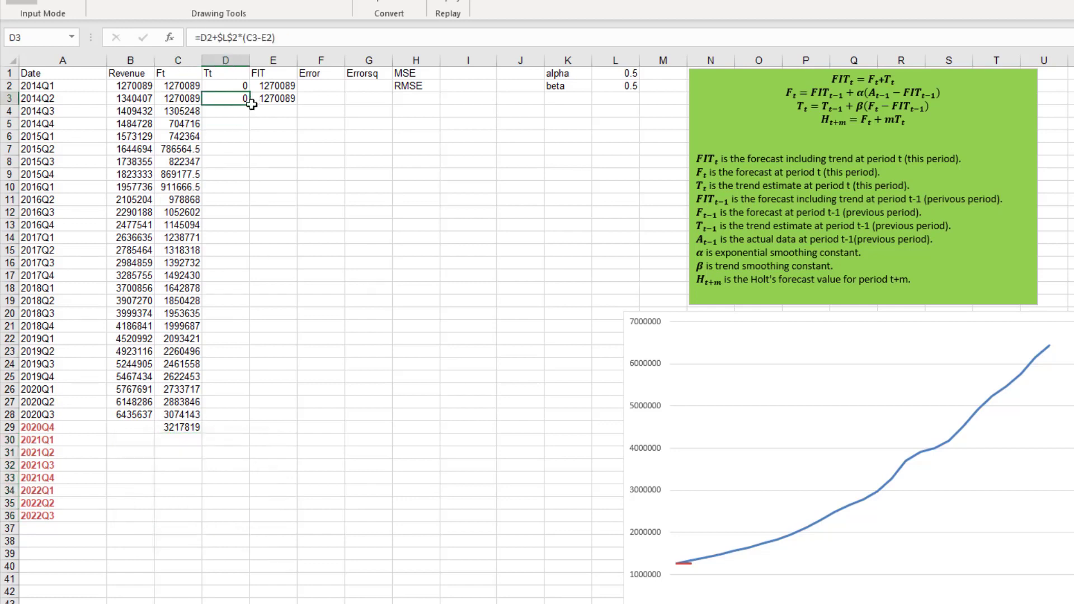
pyautogui.doubleClick(252, 105)
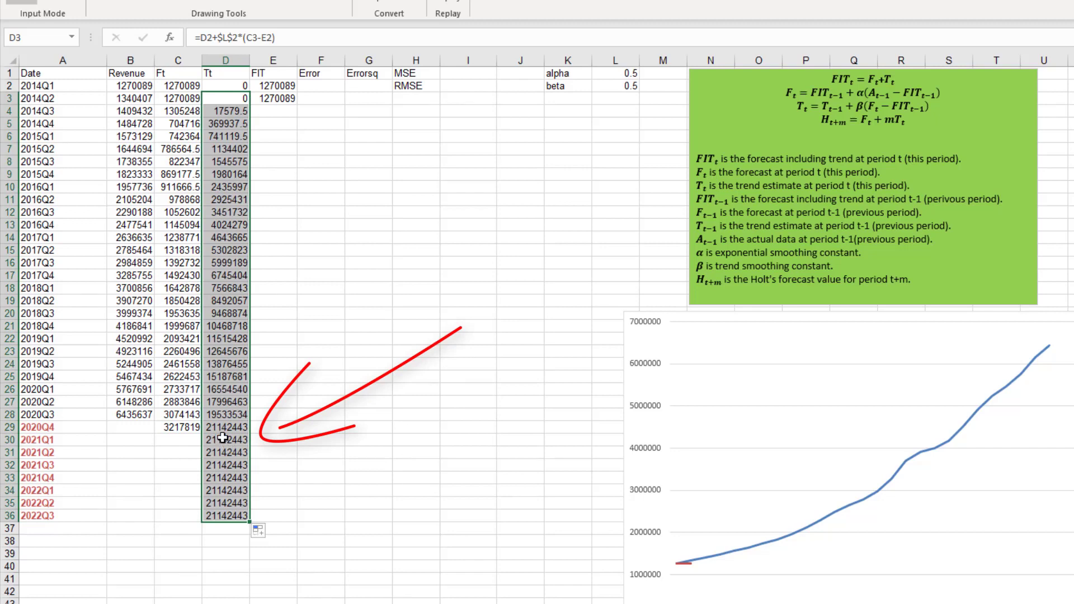
pyautogui.moveTo(223, 438); pyautogui.dragTo(215, 514)
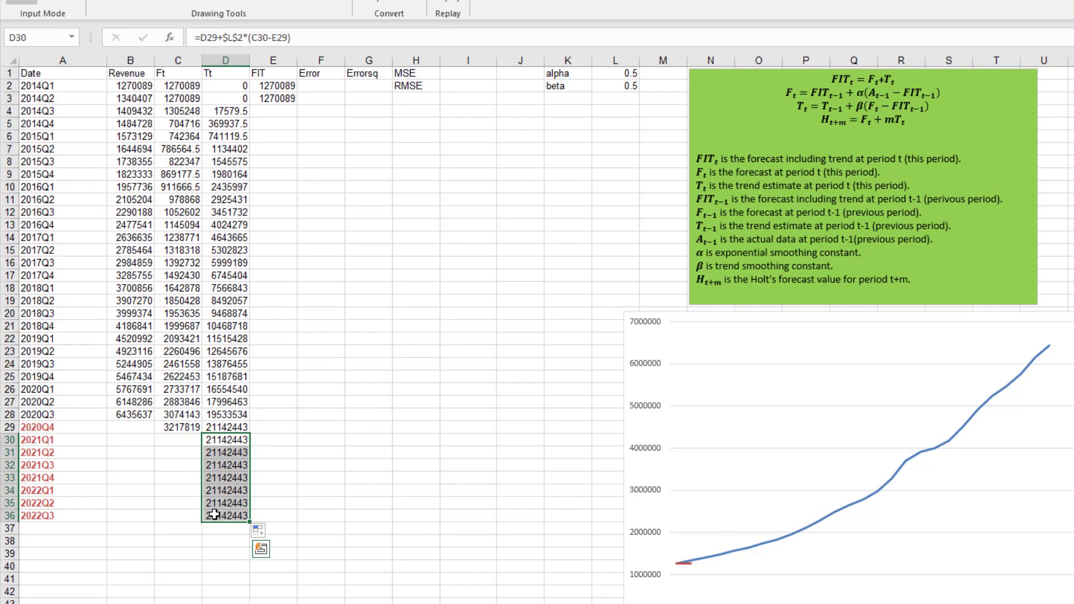
pyautogui.press('Delete')
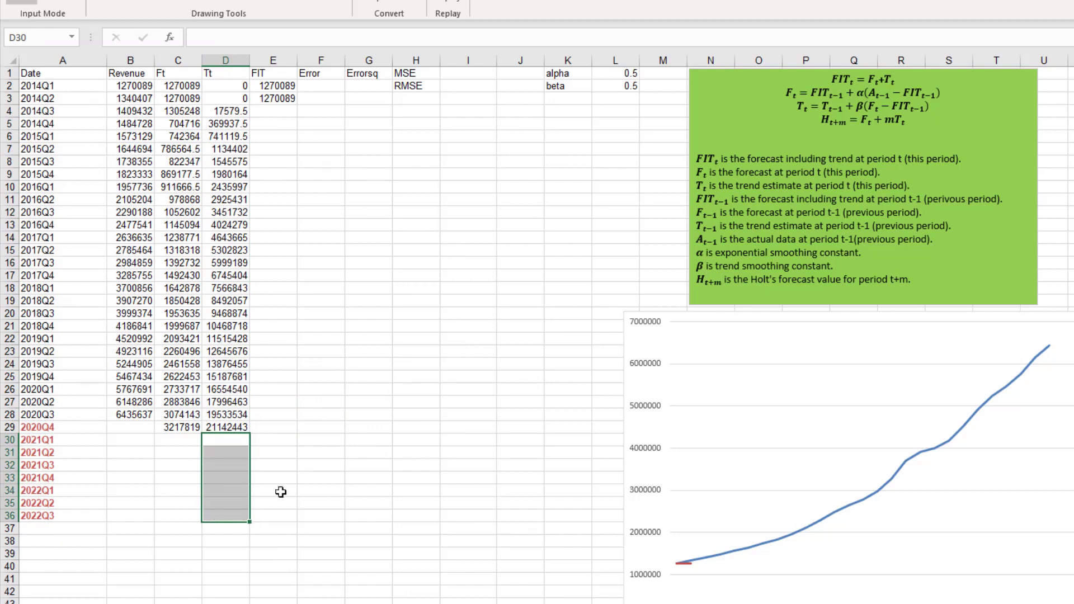
pyautogui.click(342, 454)
# Fill the FIT formula from E3 down to E36 and clear E30:E36 so it ends at the 2020Q4 row.
pyautogui.click(281, 100)
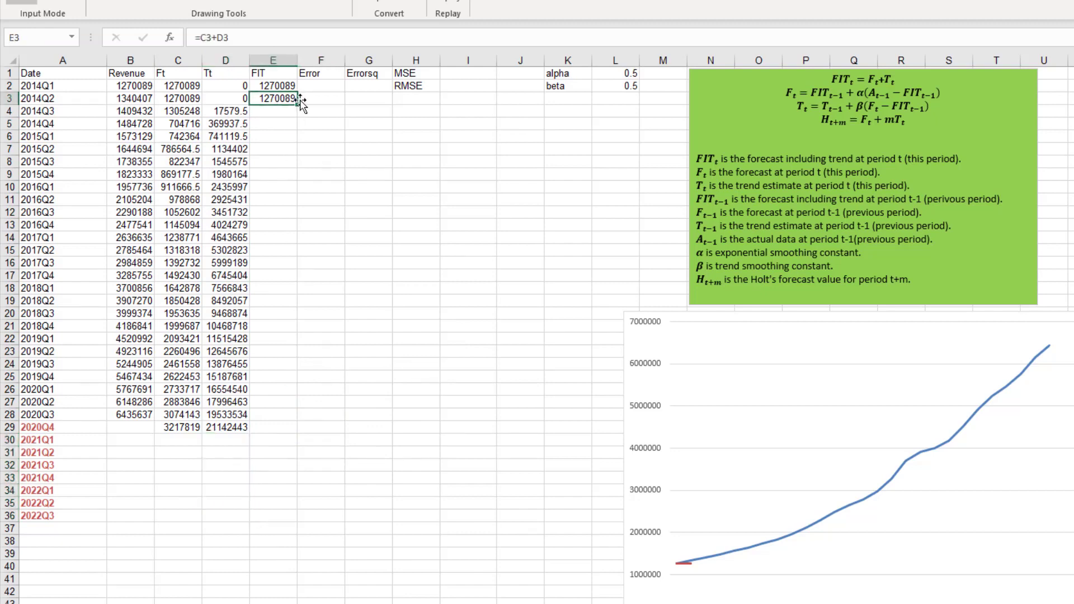
pyautogui.moveTo(299, 104); pyautogui.dragTo(297, 519)
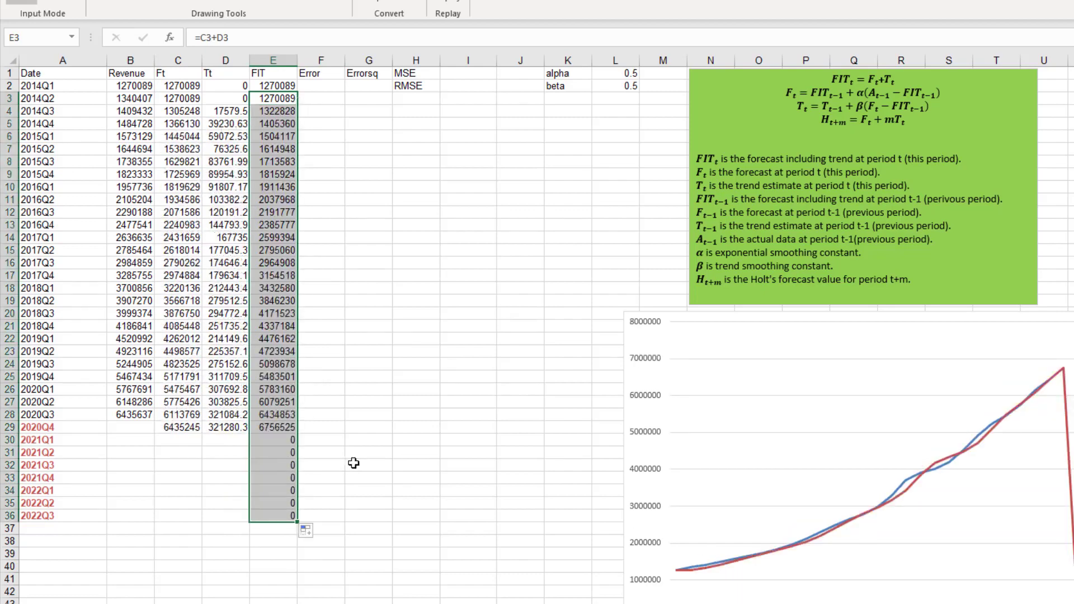
pyautogui.moveTo(288, 440); pyautogui.dragTo(281, 516)
pyautogui.press('Delete')
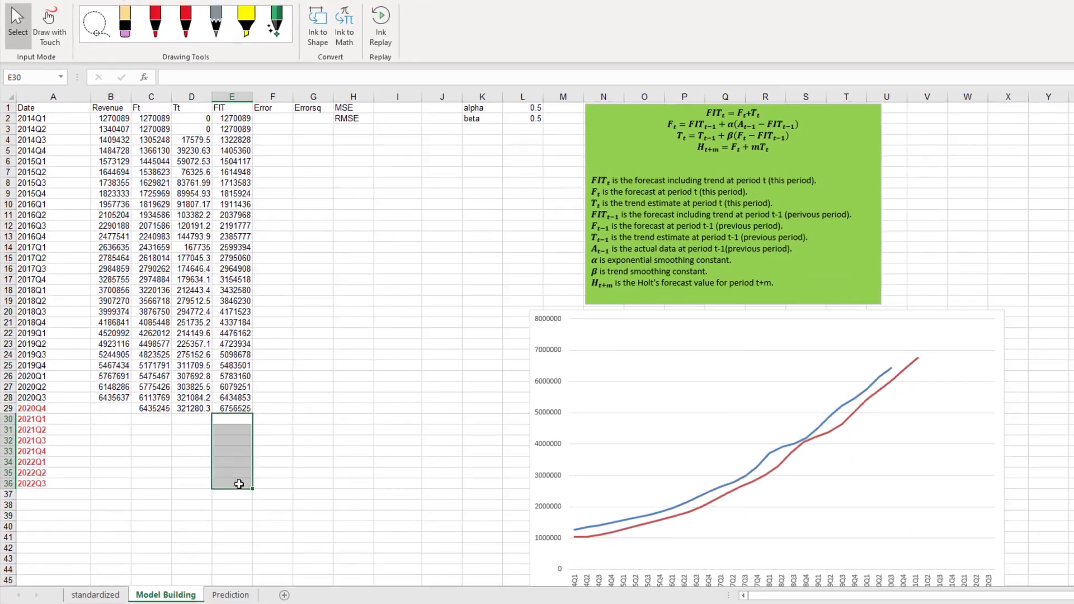
pyautogui.click(361, 409)
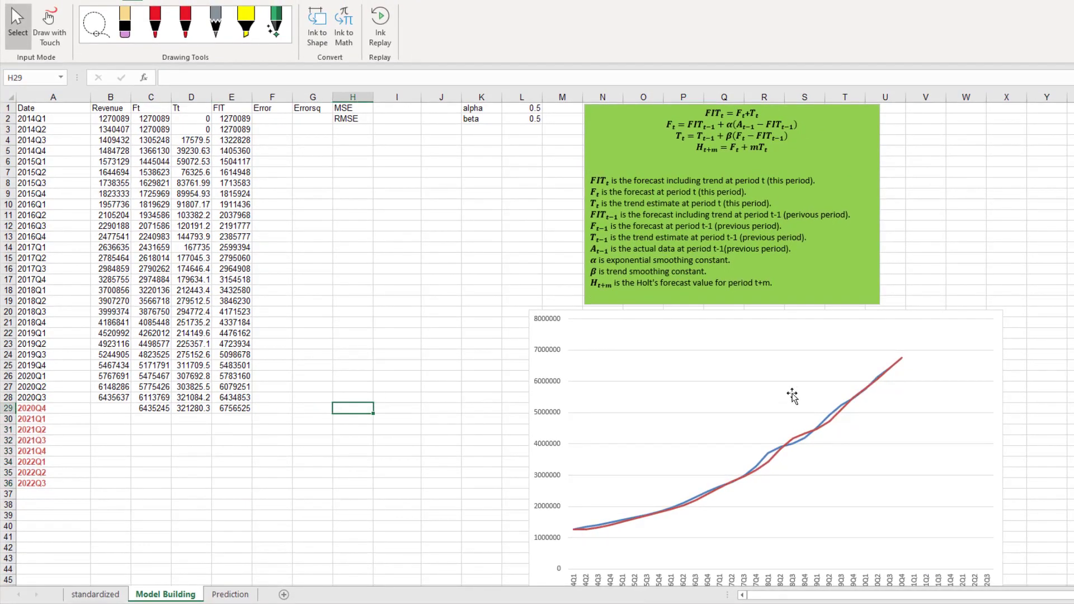
# Move the revenue chart up over the lower part of the green formula box and add a legend below the plot.
pyautogui.moveTo(663, 314); pyautogui.dragTo(618, 249)
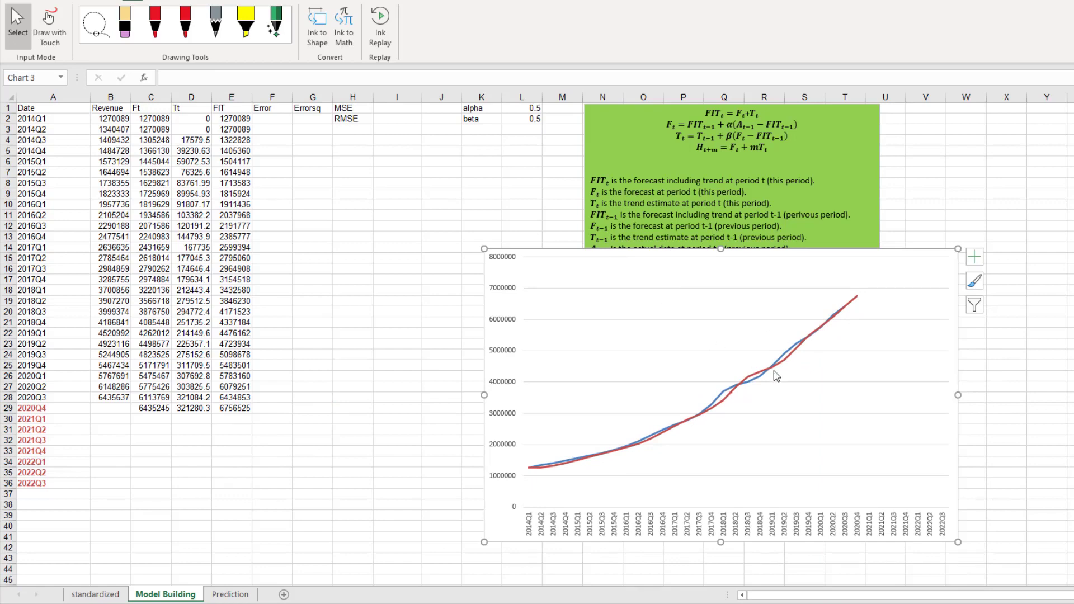
pyautogui.moveTo(750, 390)
pyautogui.click(974, 258)
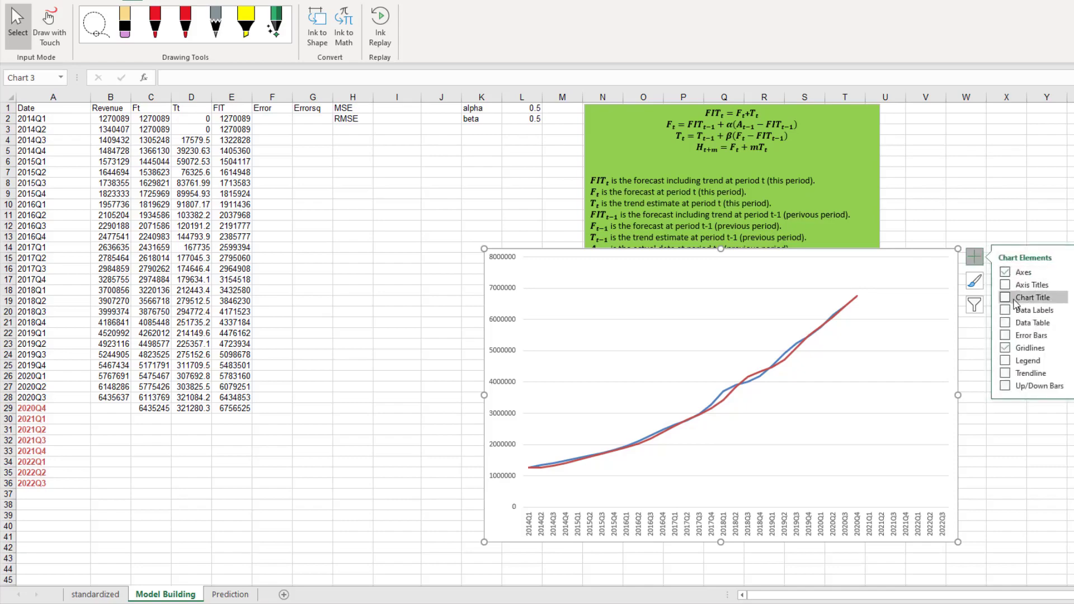
pyautogui.click(1005, 361)
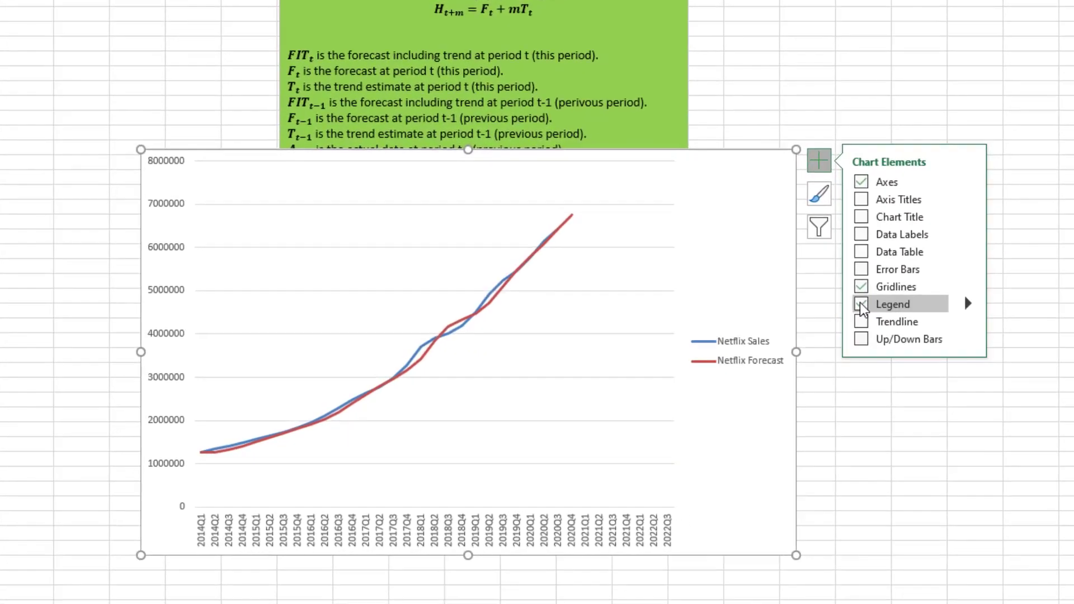
pyautogui.click(1073, 409)
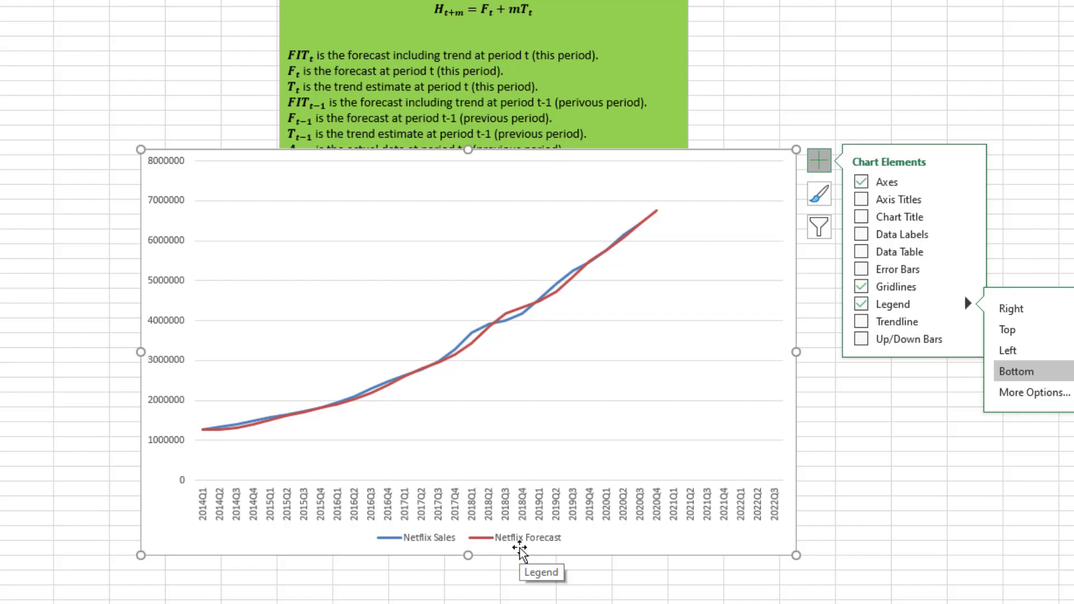
pyautogui.click(420, 300)
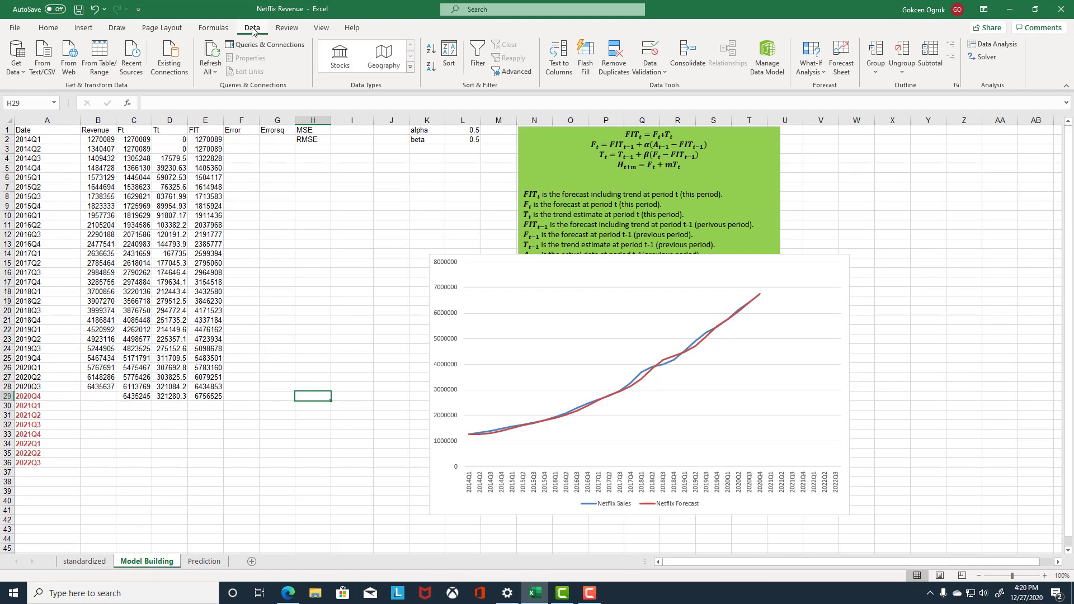
# Open Solver and move its parameters window aside to examine the objective, variable cells and constraints.
pyautogui.click(986, 58)
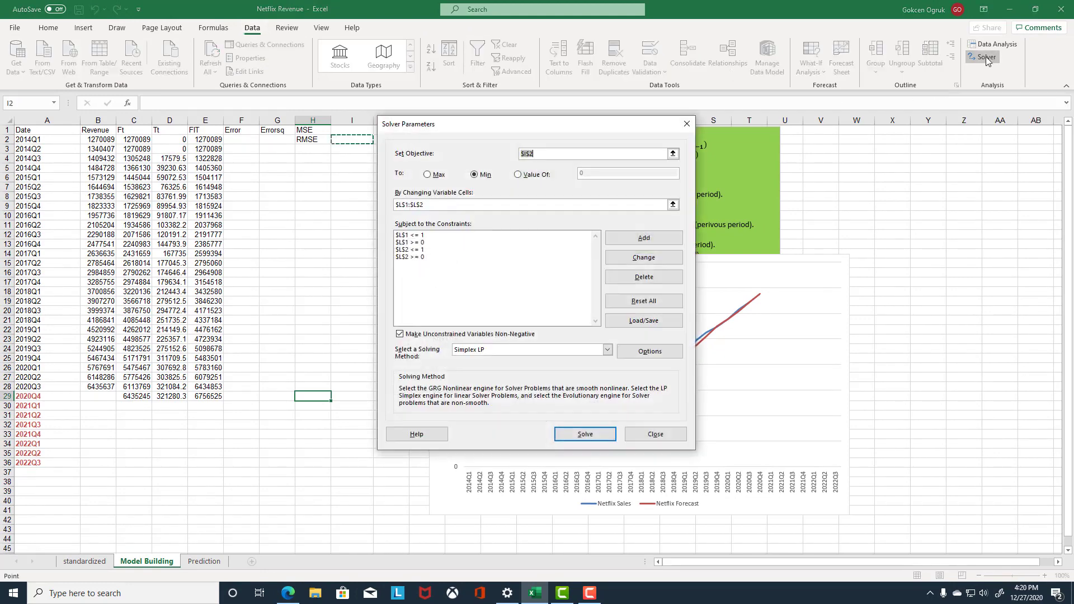
pyautogui.moveTo(671, 124); pyautogui.dragTo(827, 137)
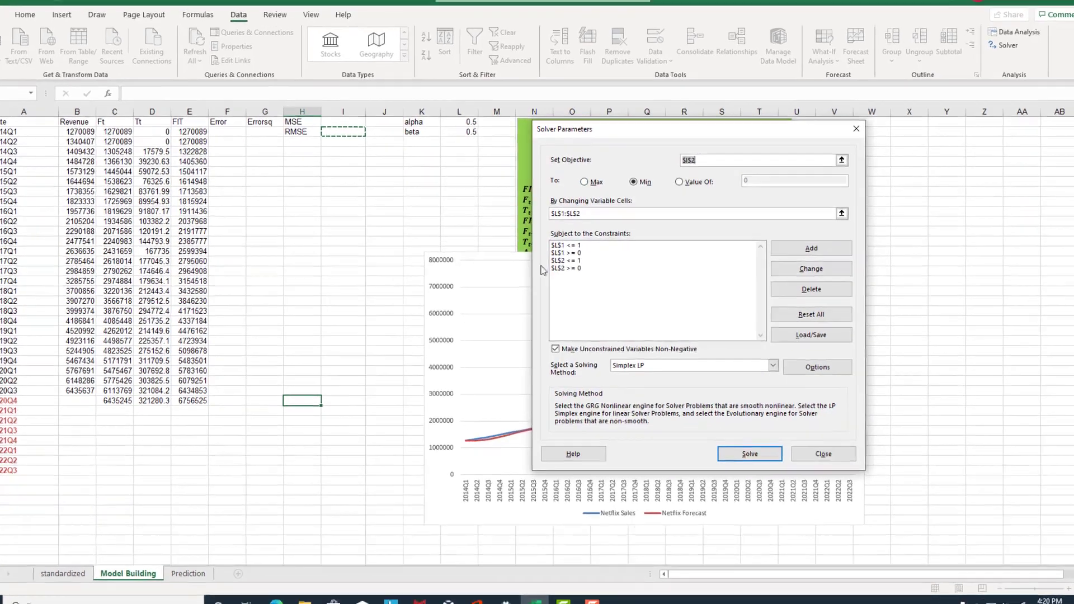
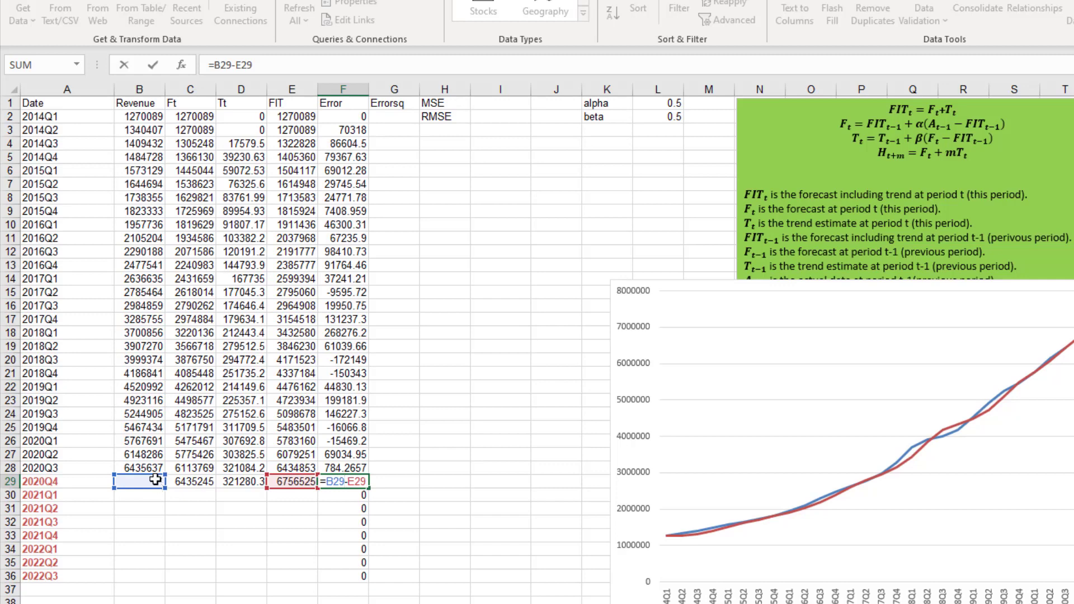
# Close the F29 formula and clear the Error values in F29:F36, the rows without actual revenue.
pyautogui.press('Return')
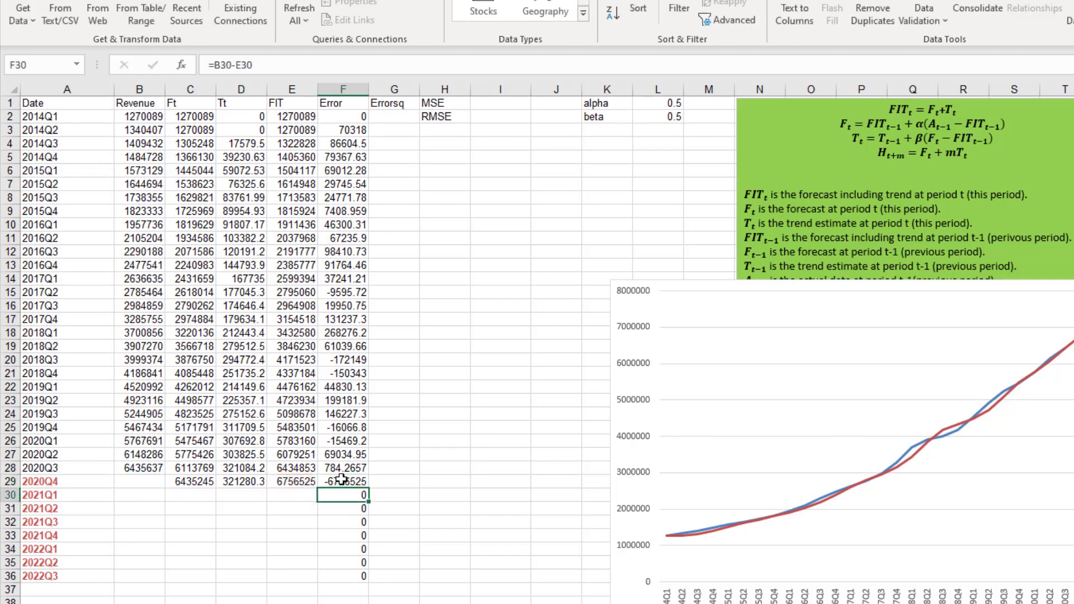
pyautogui.moveTo(342, 479); pyautogui.dragTo(343, 572)
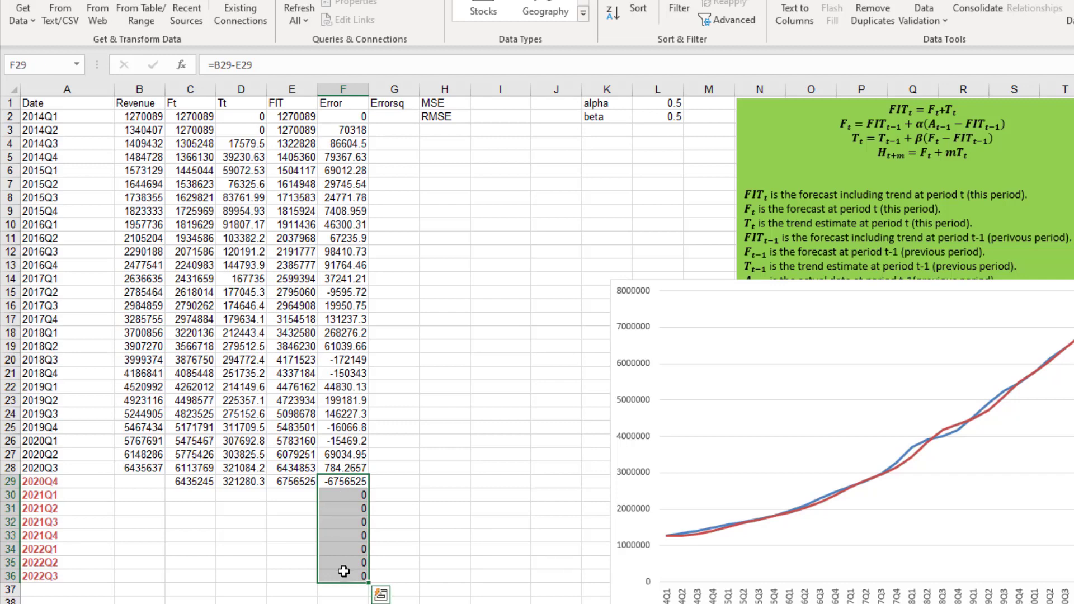
pyautogui.press('Delete')
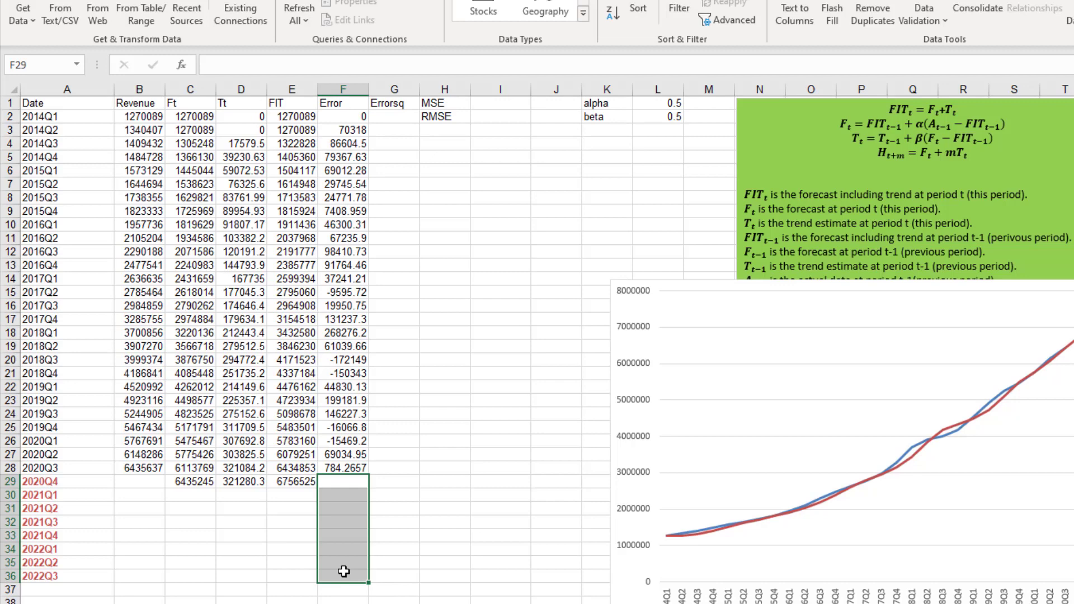
pyautogui.click(394, 522)
# Enter the squared error formula =F2^2 in G2 and fill it down the Errorsq column to G36.
pyautogui.click(382, 116)
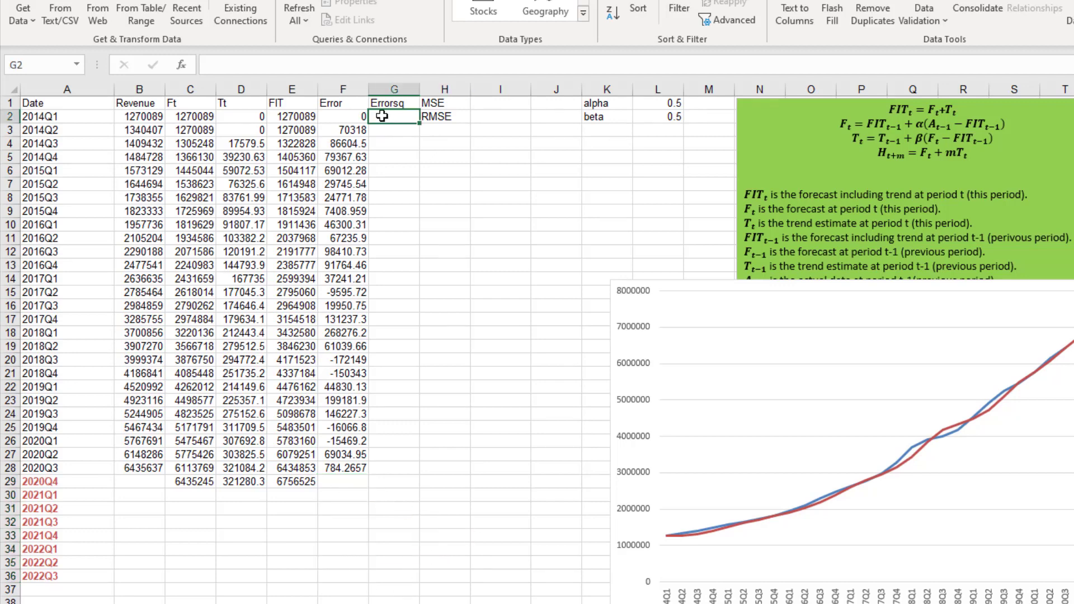
pyautogui.write('=')
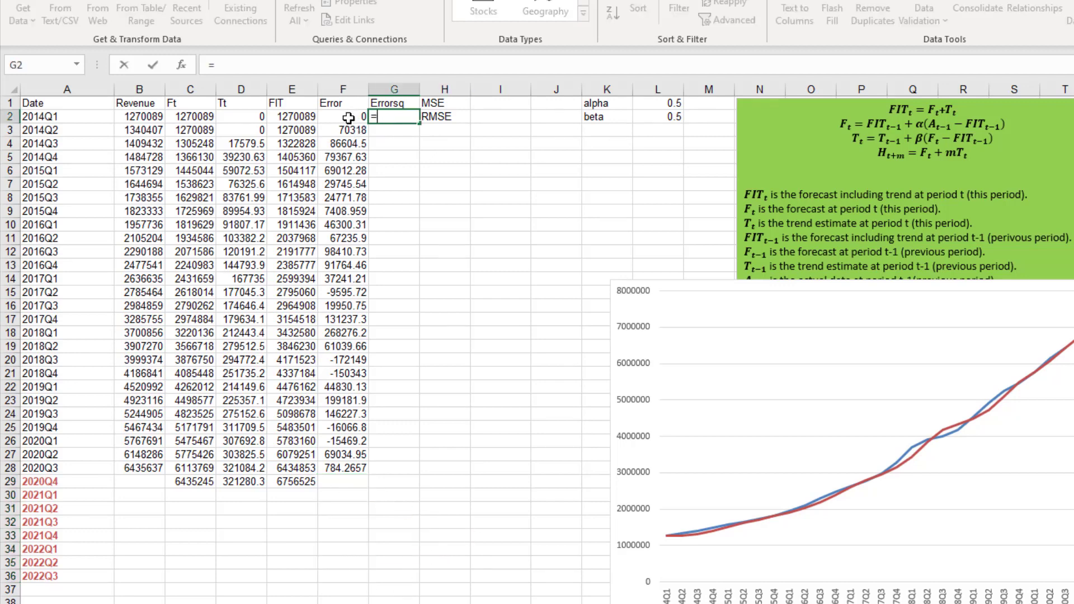
pyautogui.click(348, 117)
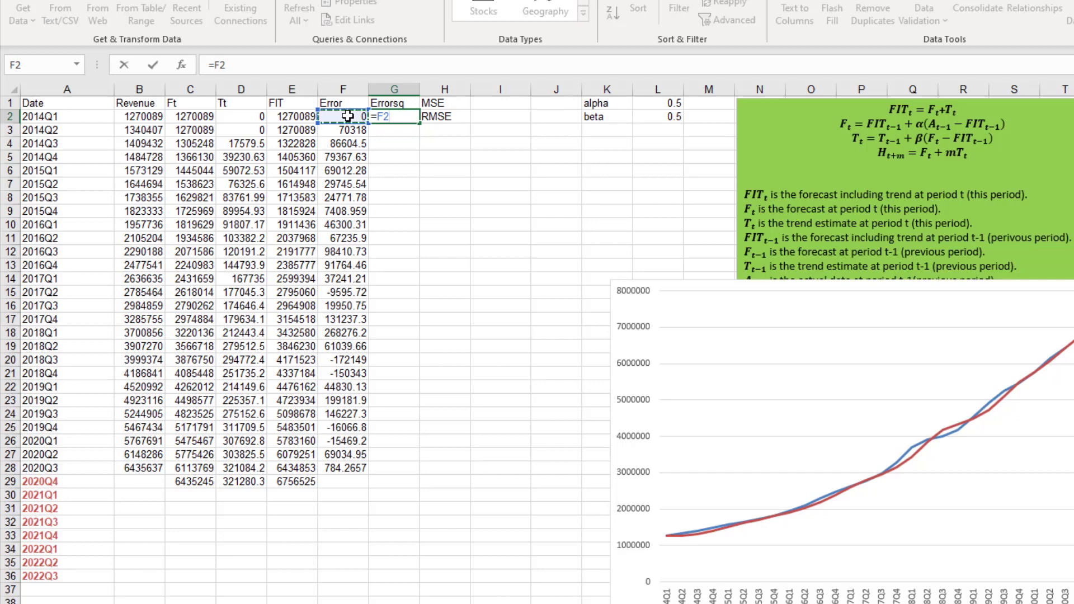
pyautogui.write('^2')
pyautogui.press('Return')
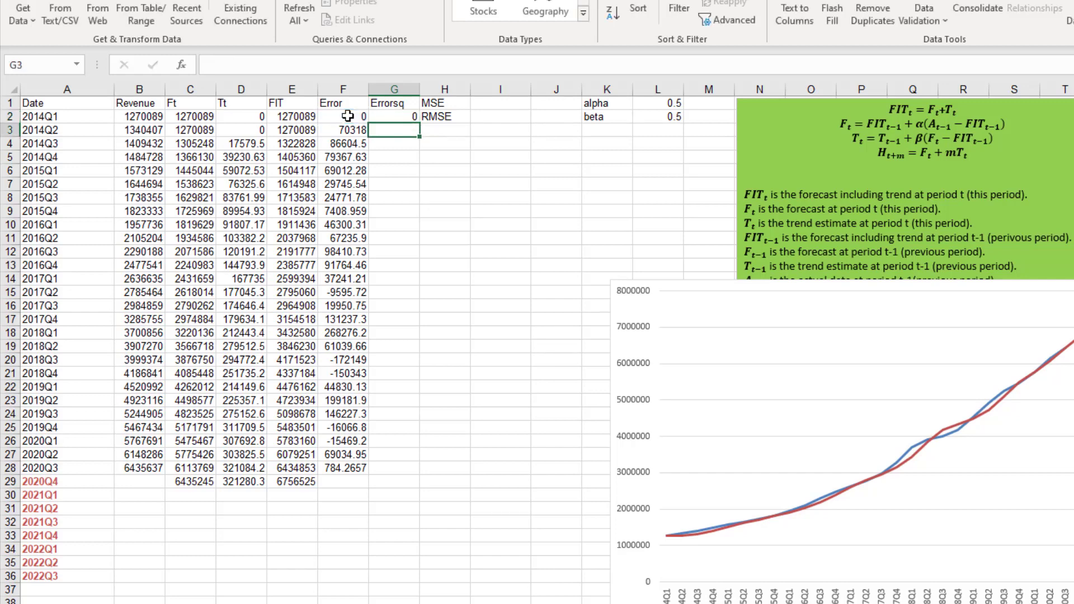
pyautogui.click(389, 117)
pyautogui.doubleClick(420, 126)
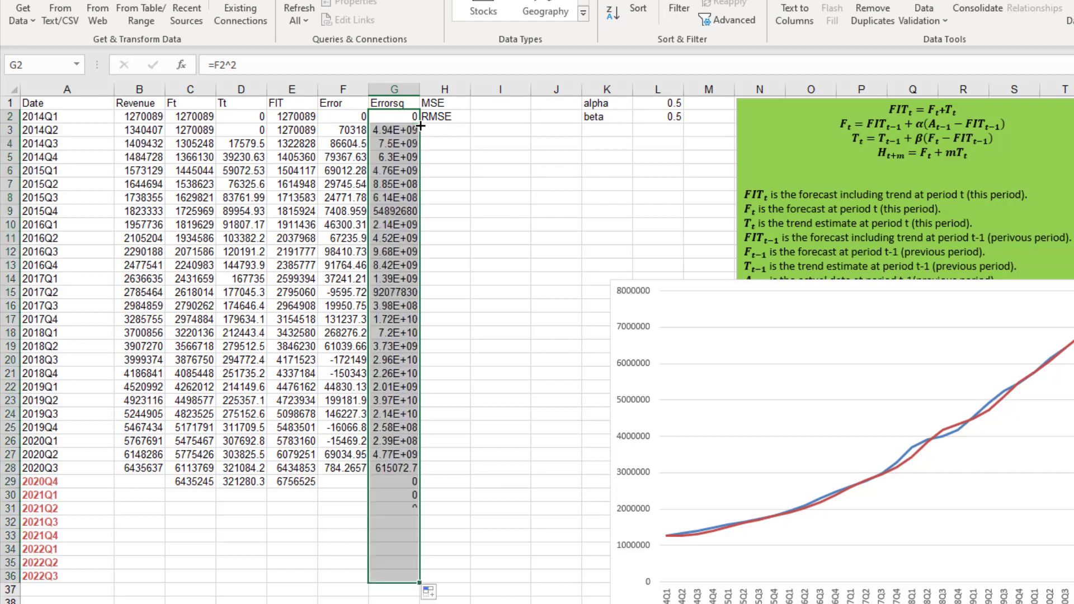
# Clear the Errorsq values from G29 down, covering the 2020Q4 to 2022Q3 rows.
pyautogui.click(391, 485)
pyautogui.moveTo(391, 486); pyautogui.dragTo(385, 587)
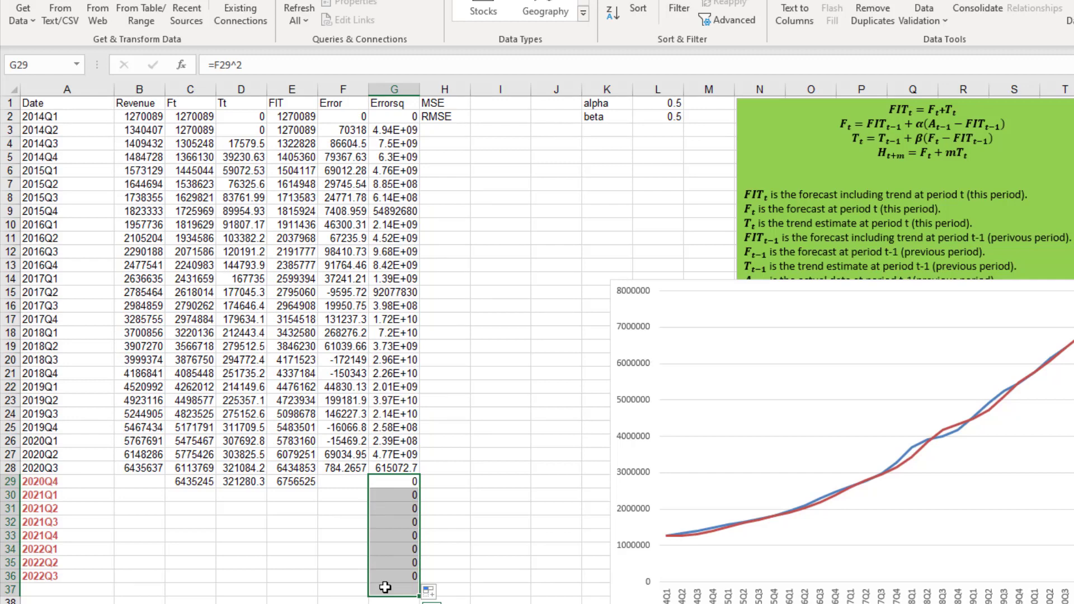
pyautogui.press('Delete')
pyautogui.click(442, 455)
# Calculate the MSE in I1 as =average(G2:G28).
pyautogui.click(485, 102)
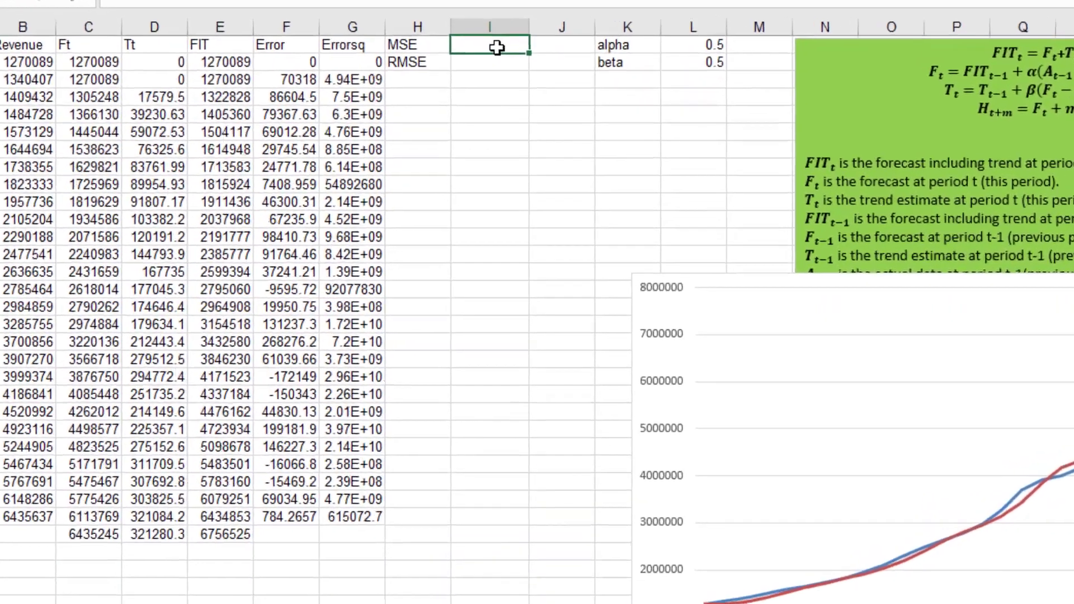
pyautogui.write('=')
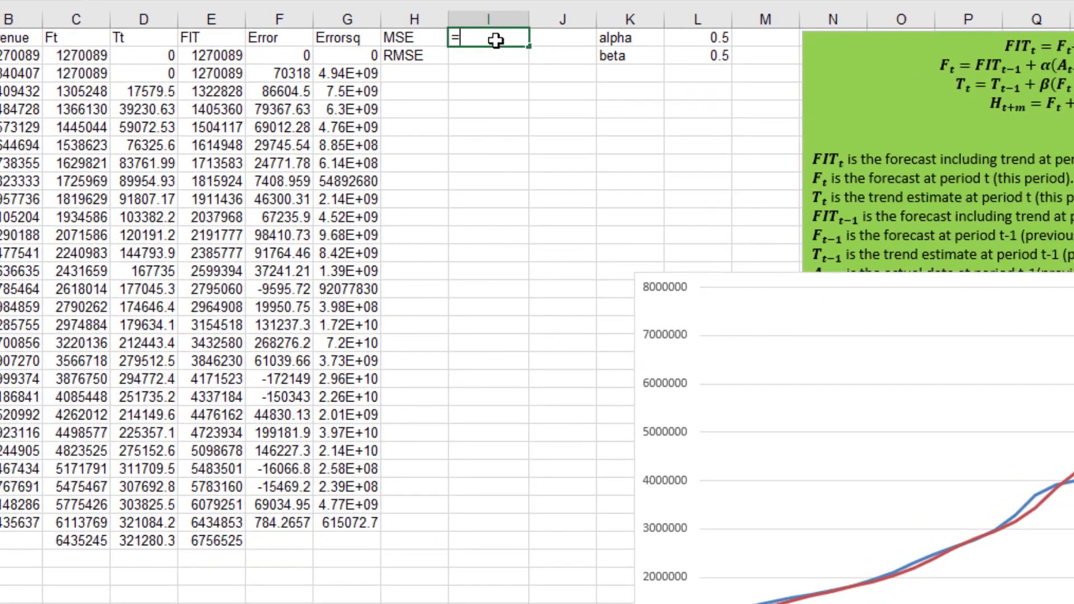
pyautogui.write('average')
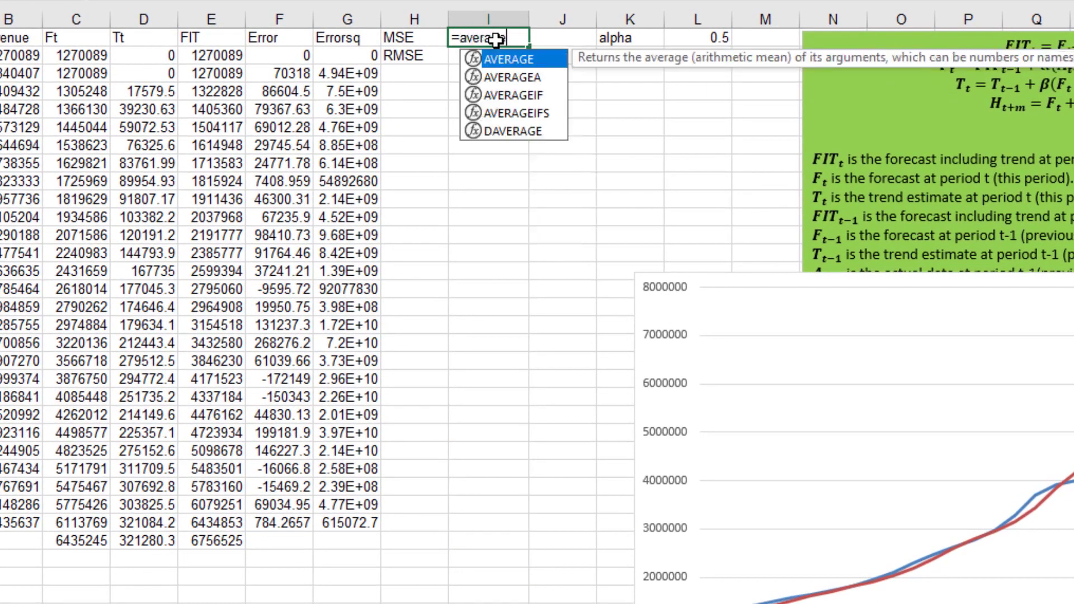
pyautogui.write('(')
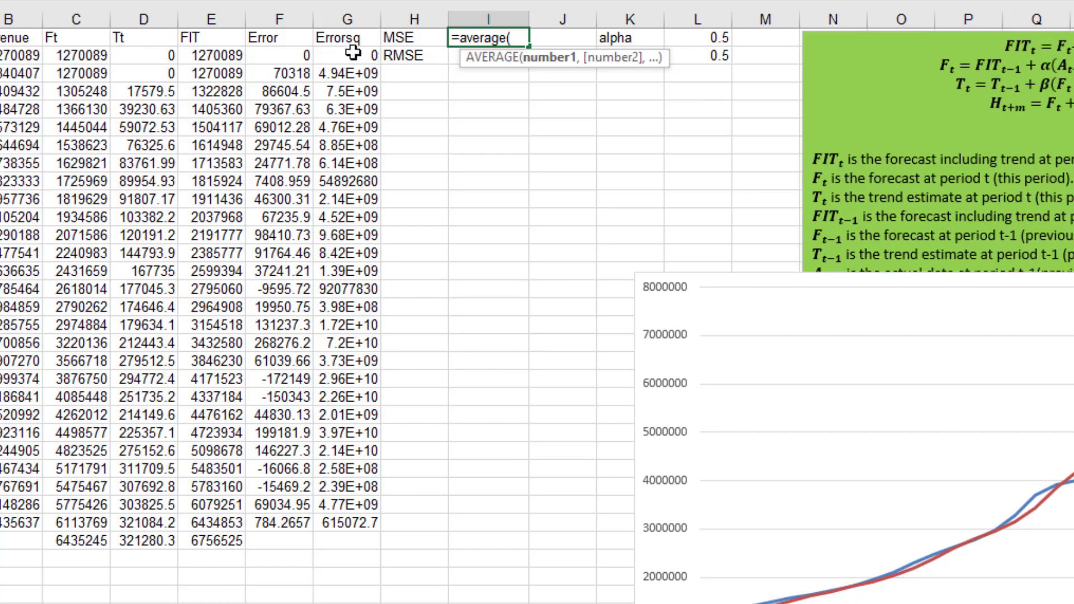
pyautogui.moveTo(349, 56); pyautogui.dragTo(335, 522)
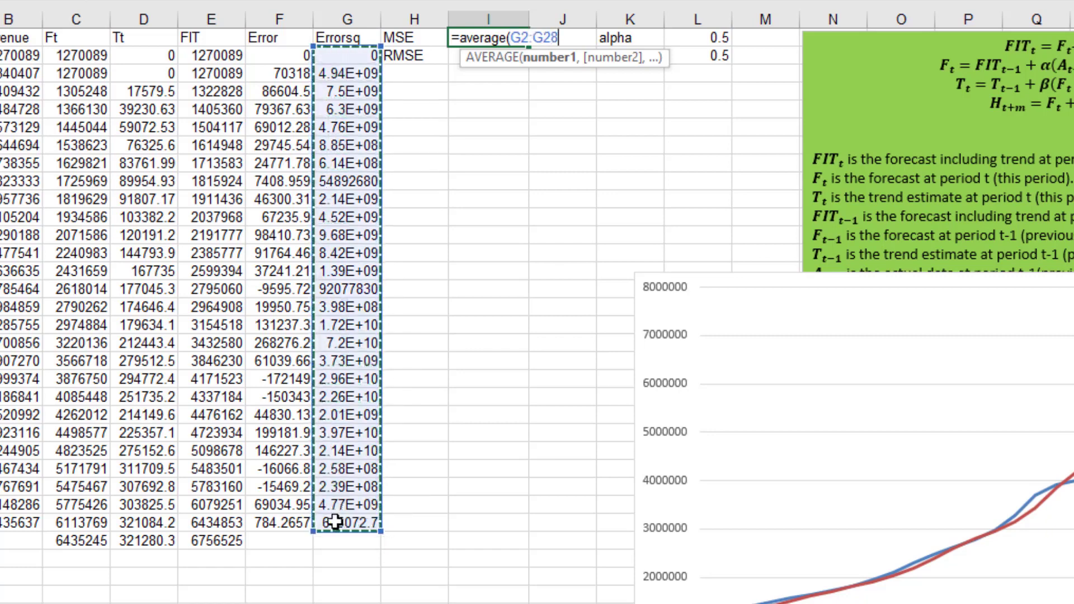
pyautogui.write(')')
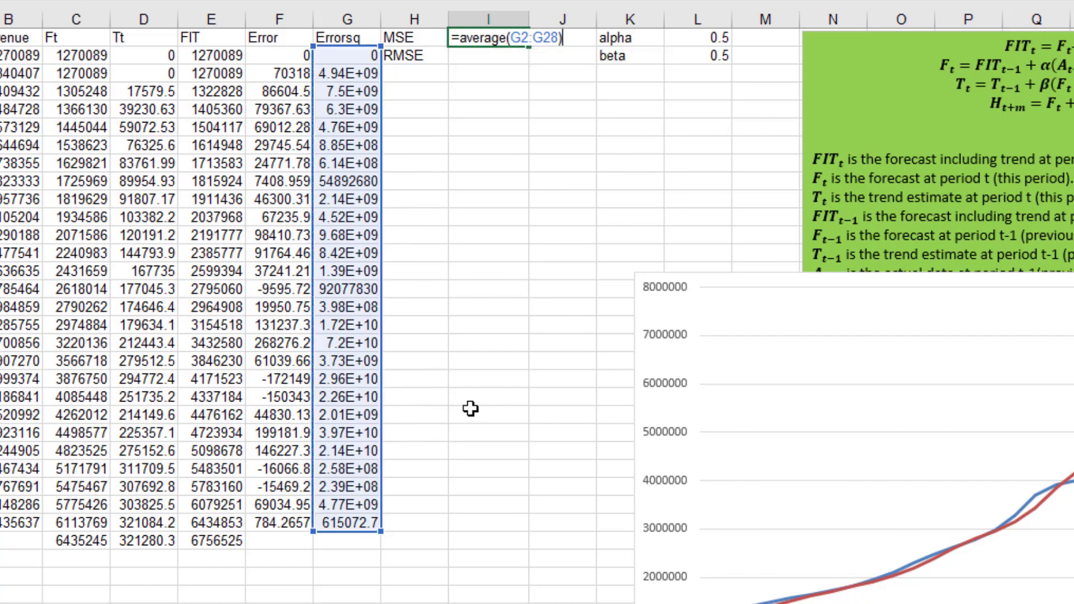
pyautogui.press('Return')
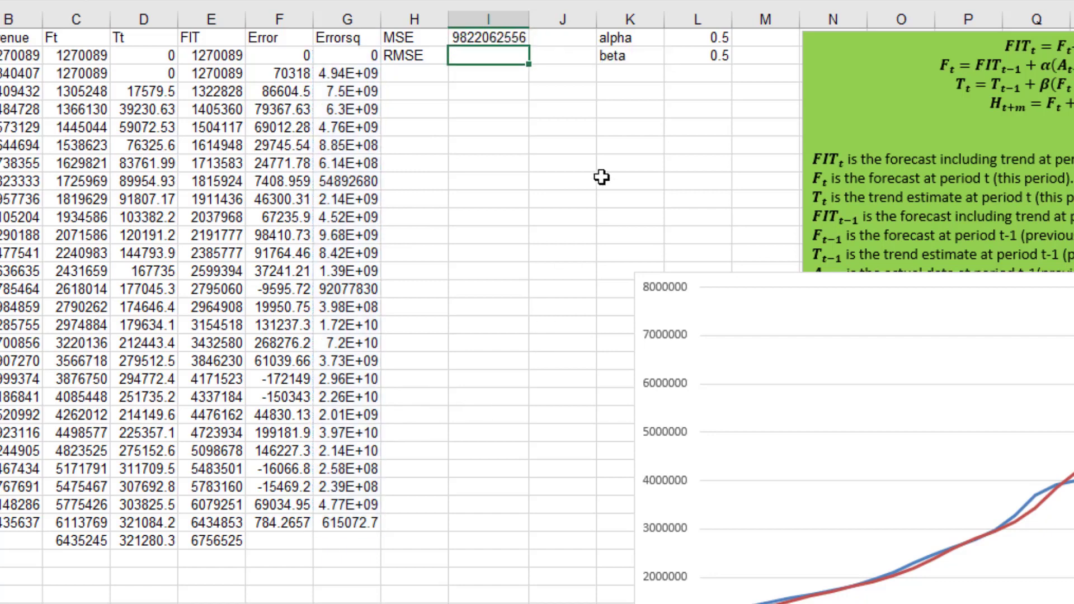
# Calculate the RMSE in I2 as =sqrt(I1).
pyautogui.doubleClick(477, 57)
pyautogui.write('=sqrt')
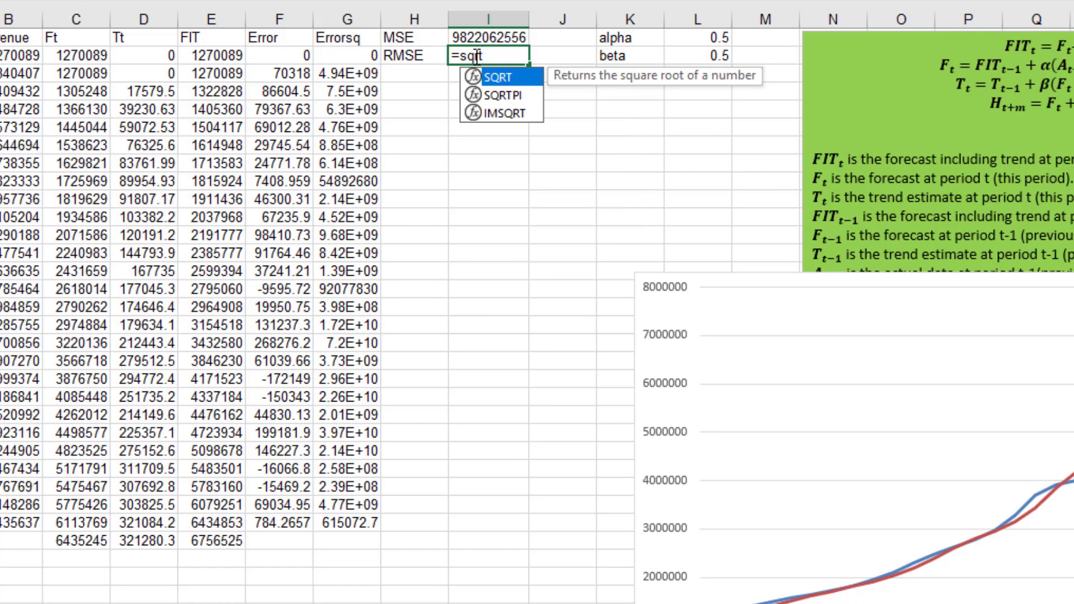
pyautogui.write('(')
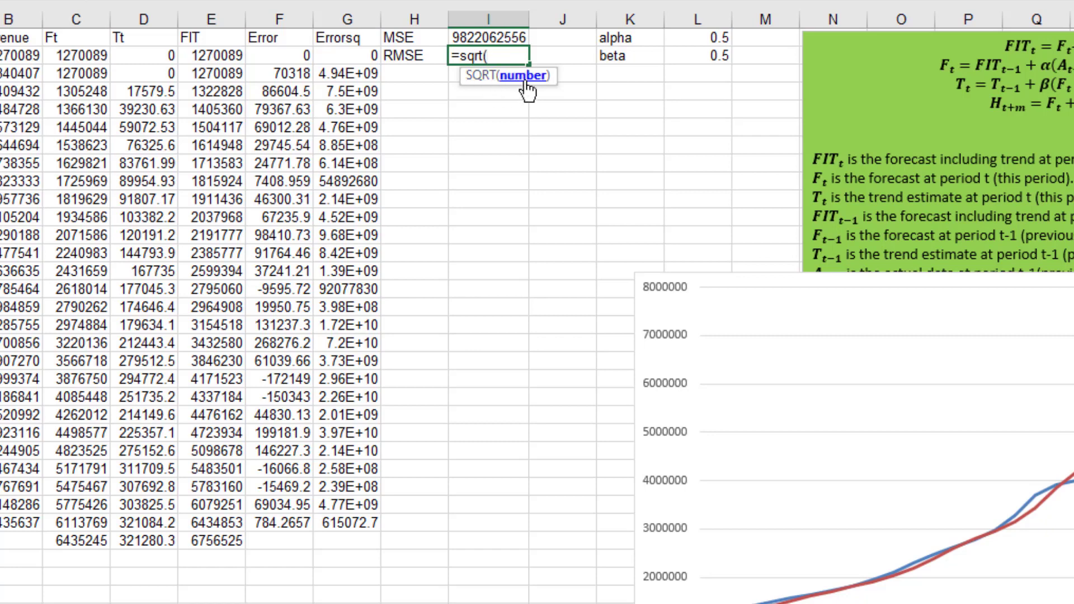
pyautogui.click(496, 37)
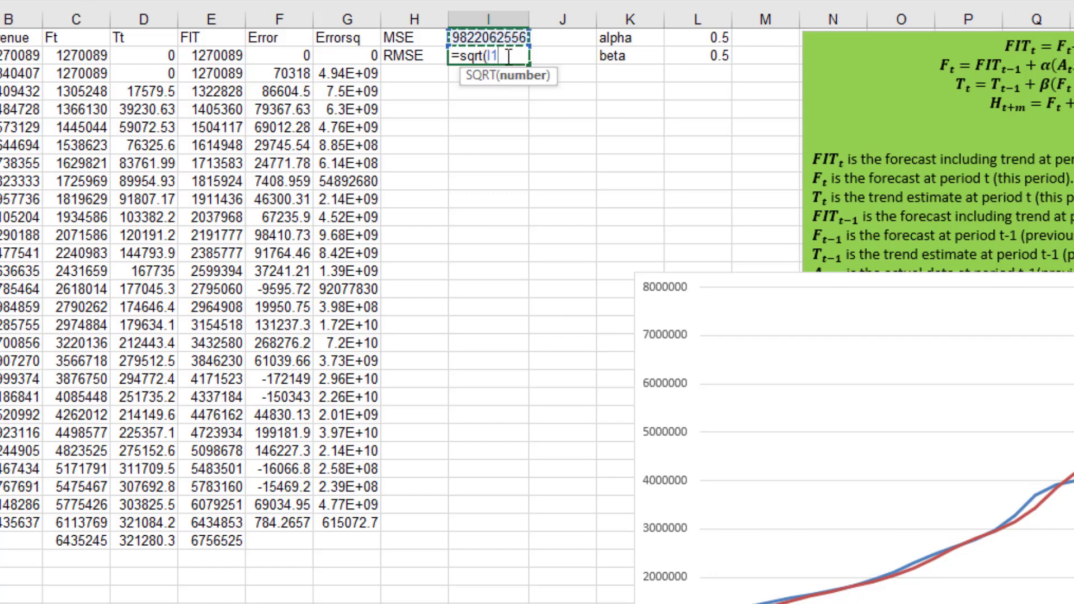
pyautogui.write(')')
pyautogui.press('Return')
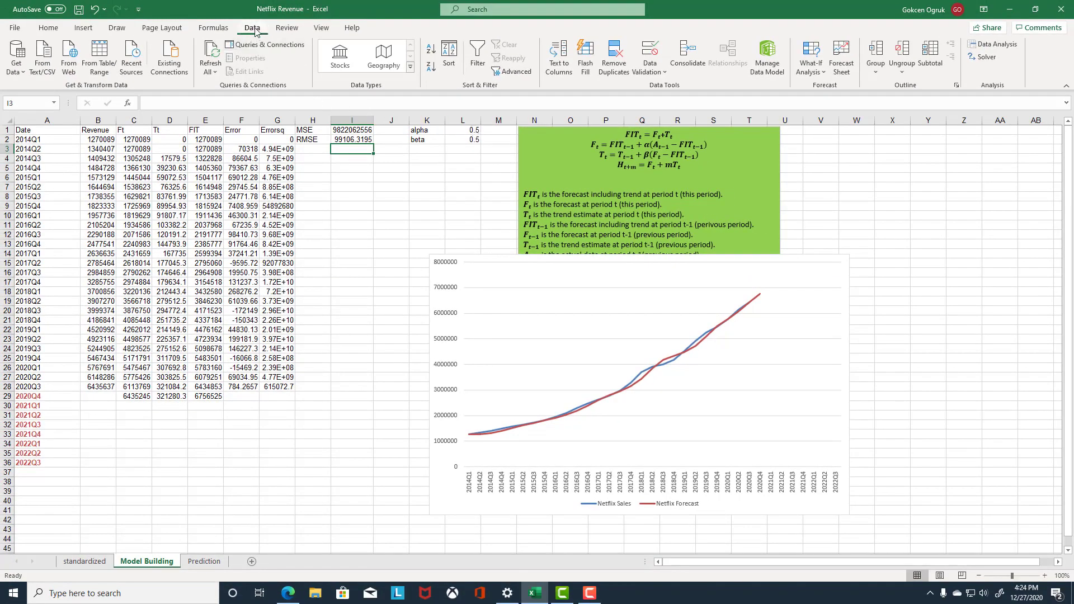
# Set up Solver with the RMSE in $I$2 as the objective and the alpha and beta cells $L$1:$L$2 as the changing variables.
pyautogui.click(983, 56)
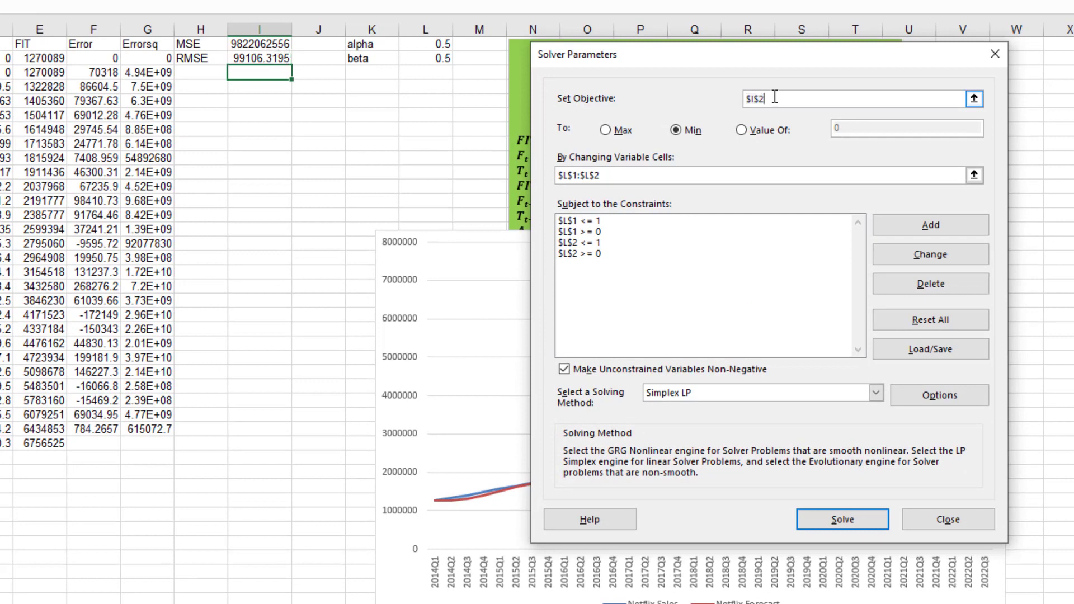
pyautogui.press('BackSpace')
pyautogui.click(262, 59)
pyautogui.click(638, 175)
pyautogui.doubleClick(591, 177)
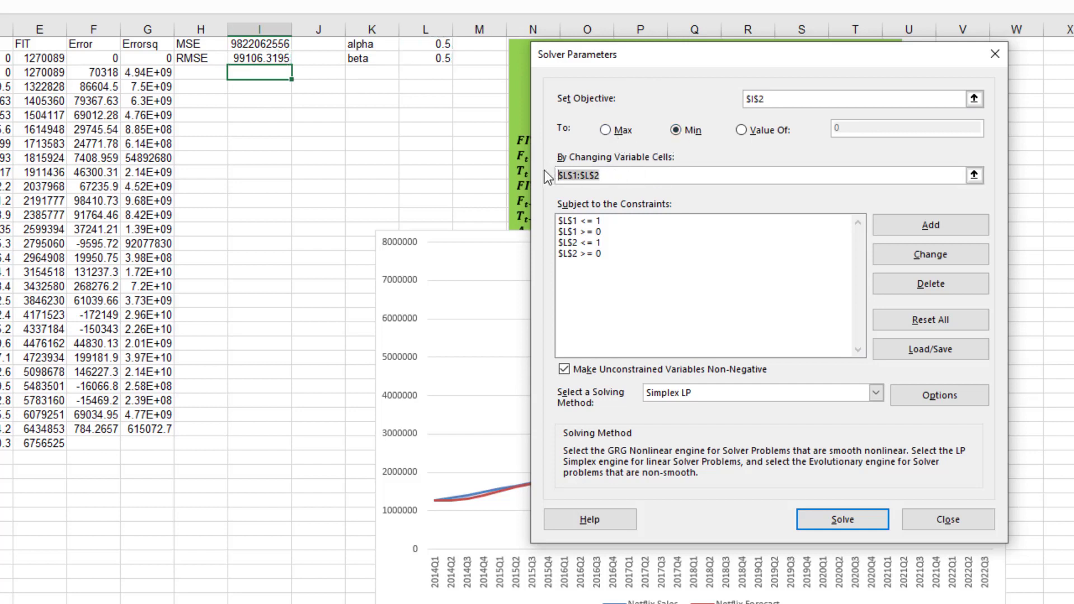
pyautogui.press('BackSpace')
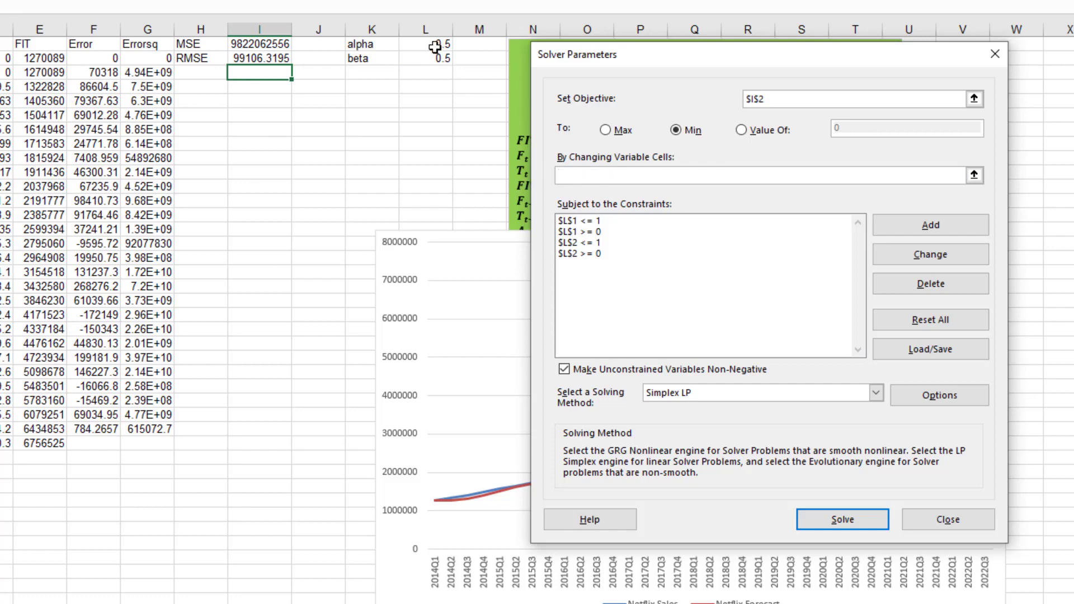
pyautogui.moveTo(433, 45); pyautogui.dragTo(434, 59)
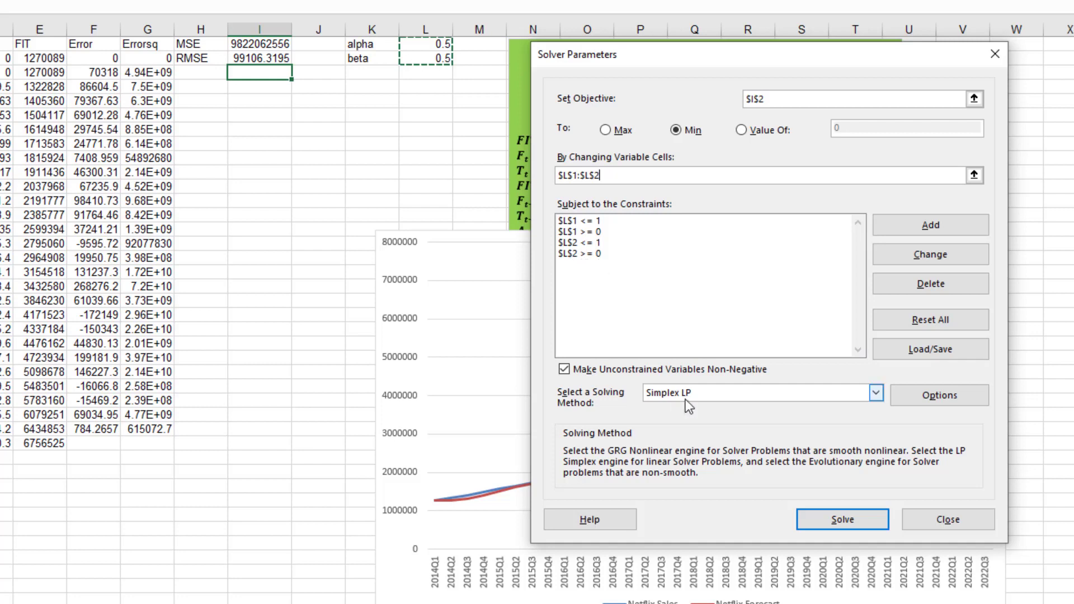
# Choose GRG Nonlinear as the solving method, run Solver, and keep its solution for alpha and beta.
pyautogui.click(876, 392)
pyautogui.click(684, 418)
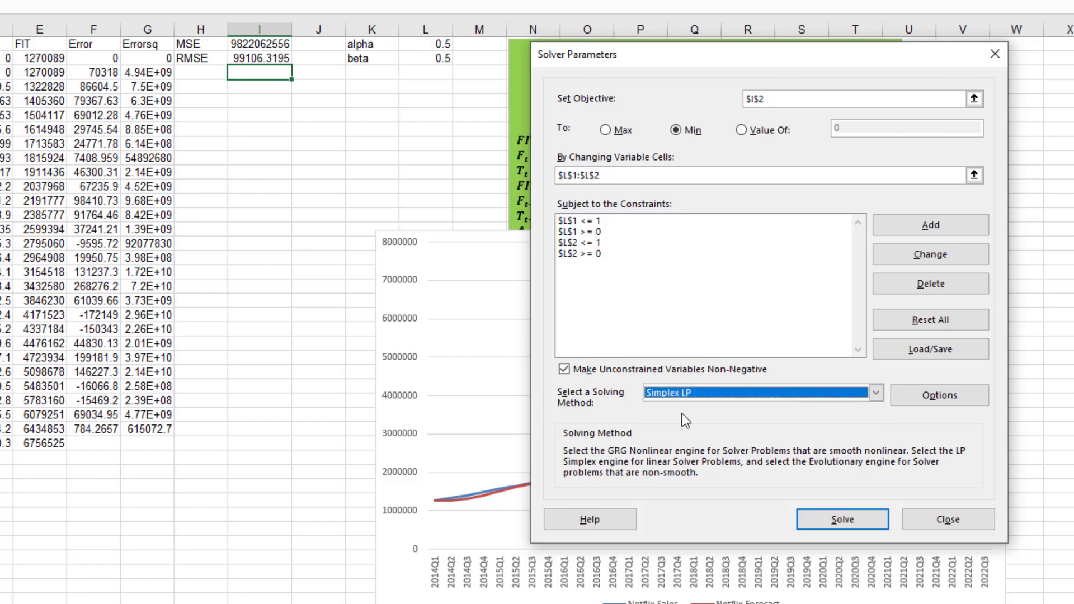
pyautogui.press('Up')
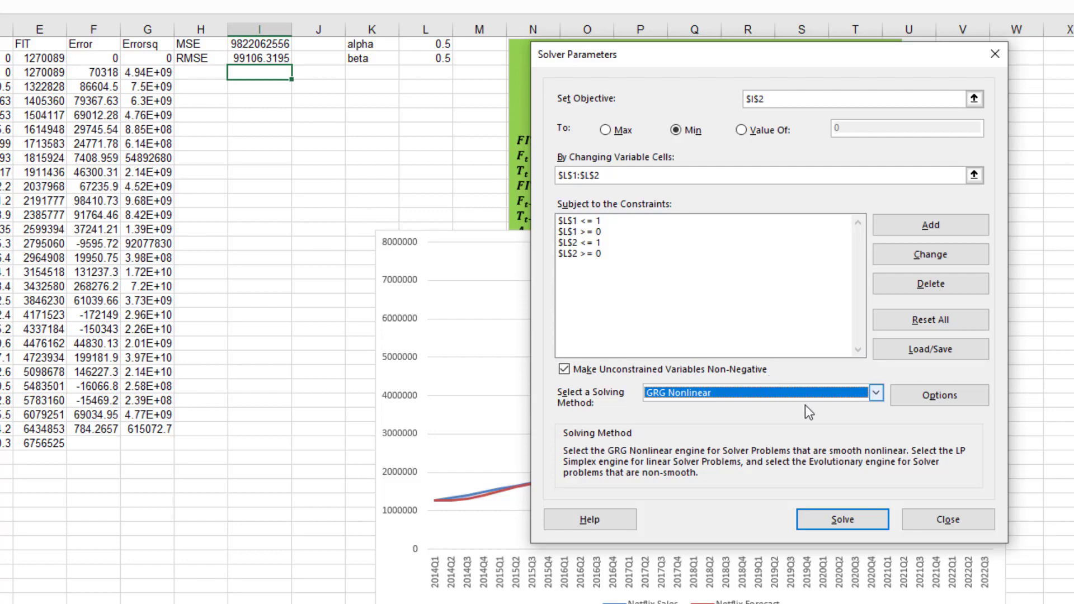
pyautogui.click(844, 523)
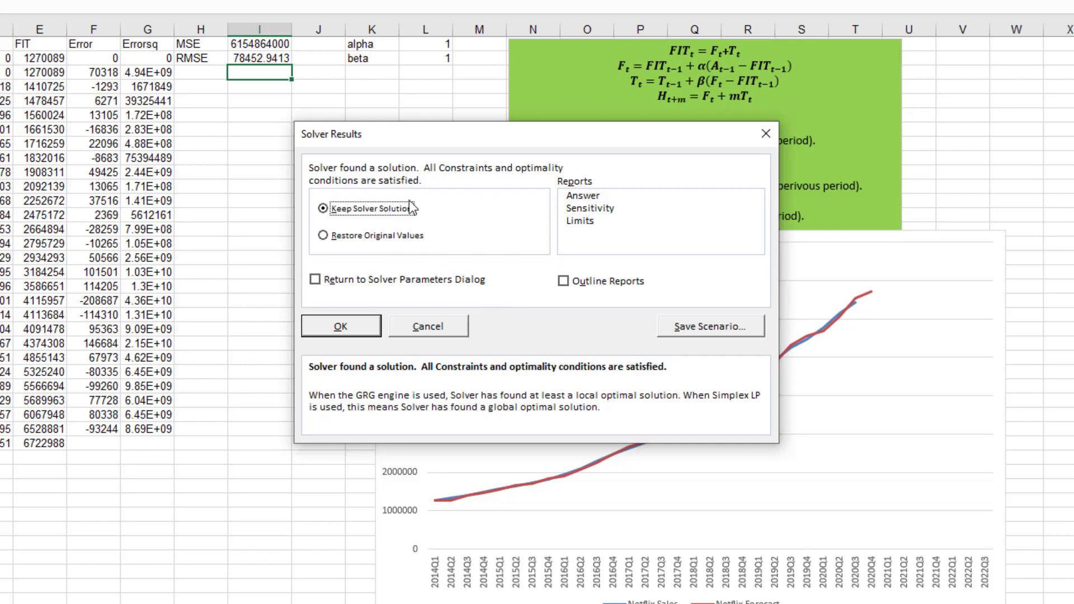
pyautogui.click(329, 331)
pyautogui.moveTo(425, 47); pyautogui.dragTo(423, 57)
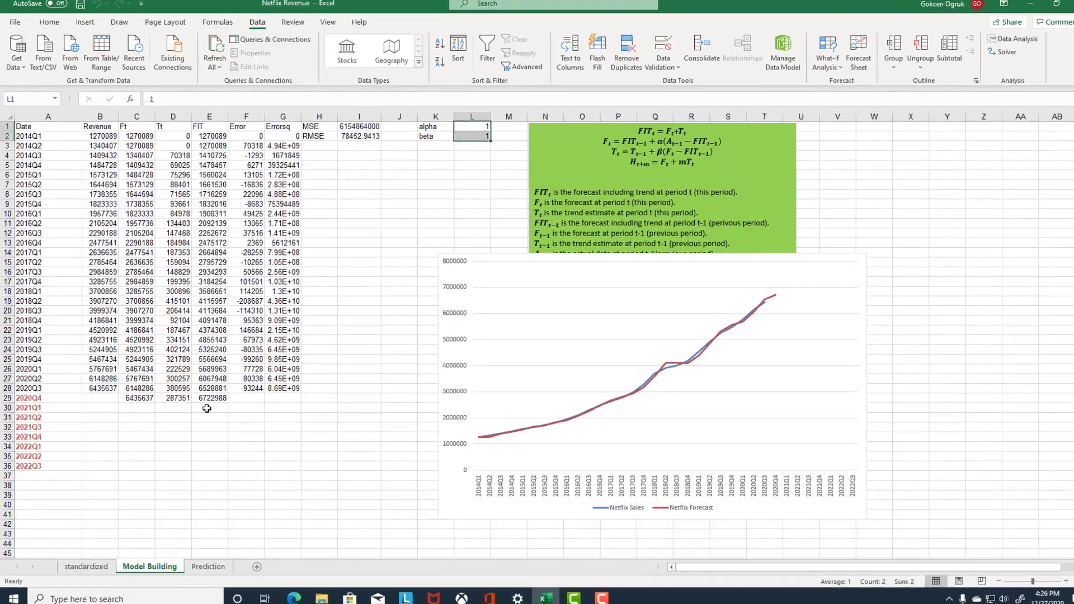
# Enter the 2021Q1 forecast formula =C29+1*D29 in E30 of the FIT column.
pyautogui.click(207, 408)
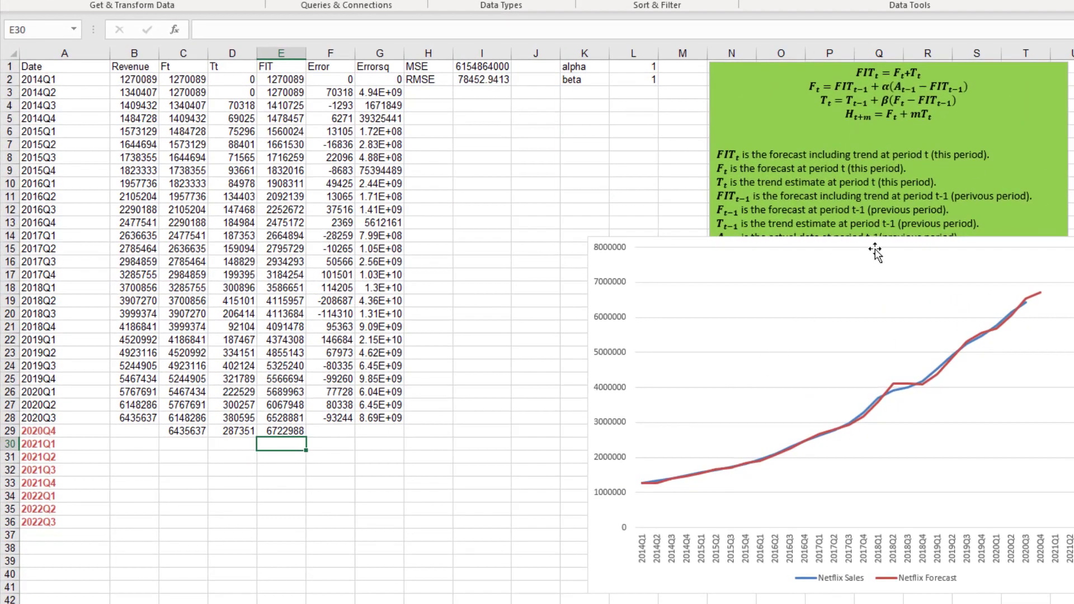
pyautogui.moveTo(803, 107)
pyautogui.mouseDown()
pyautogui.moveTo(929, 131)
pyautogui.moveTo(882, 107)
pyautogui.moveTo(806, 108)
pyautogui.mouseUp()
pyautogui.write('=')
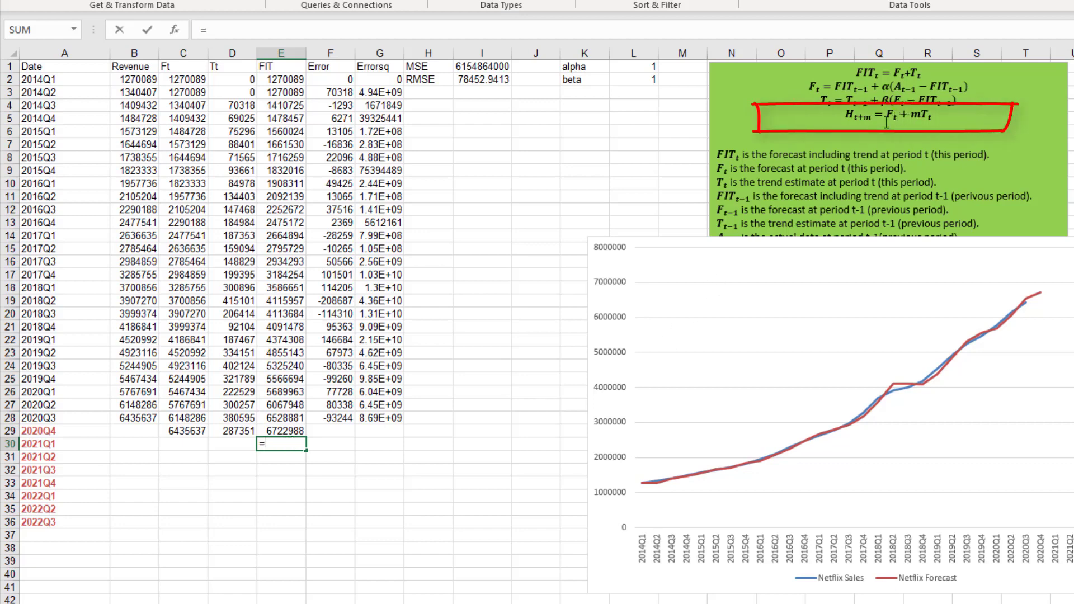
pyautogui.click(187, 431)
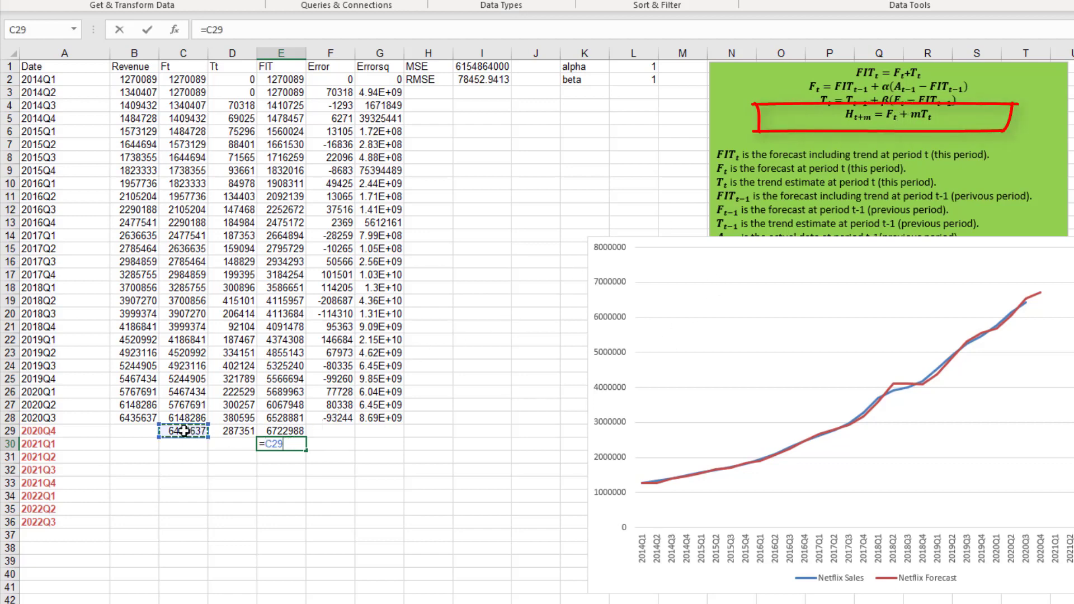
pyautogui.write('+1*')
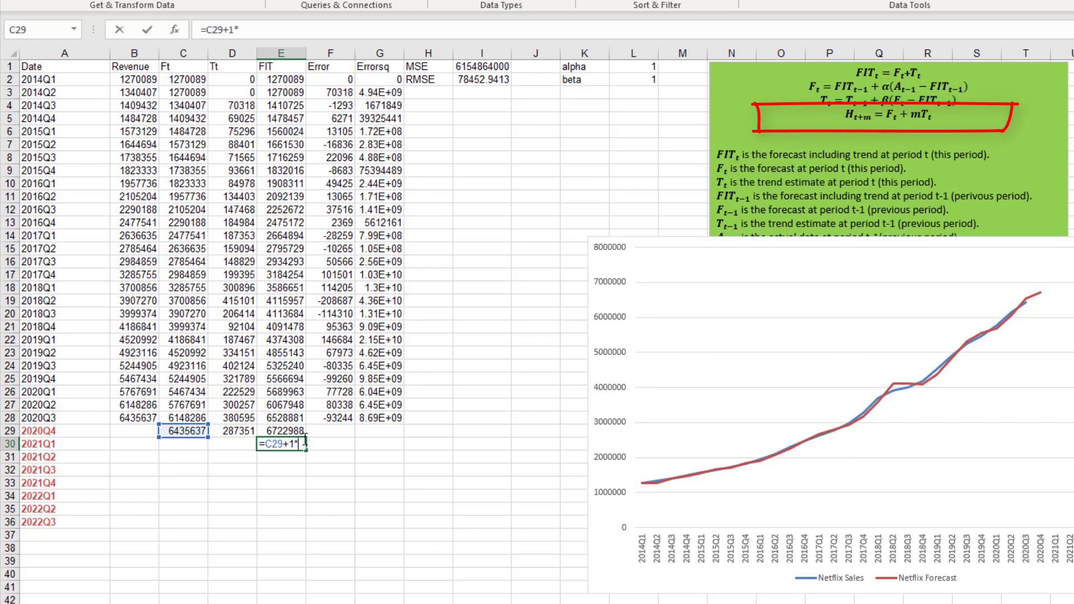
pyautogui.click(239, 431)
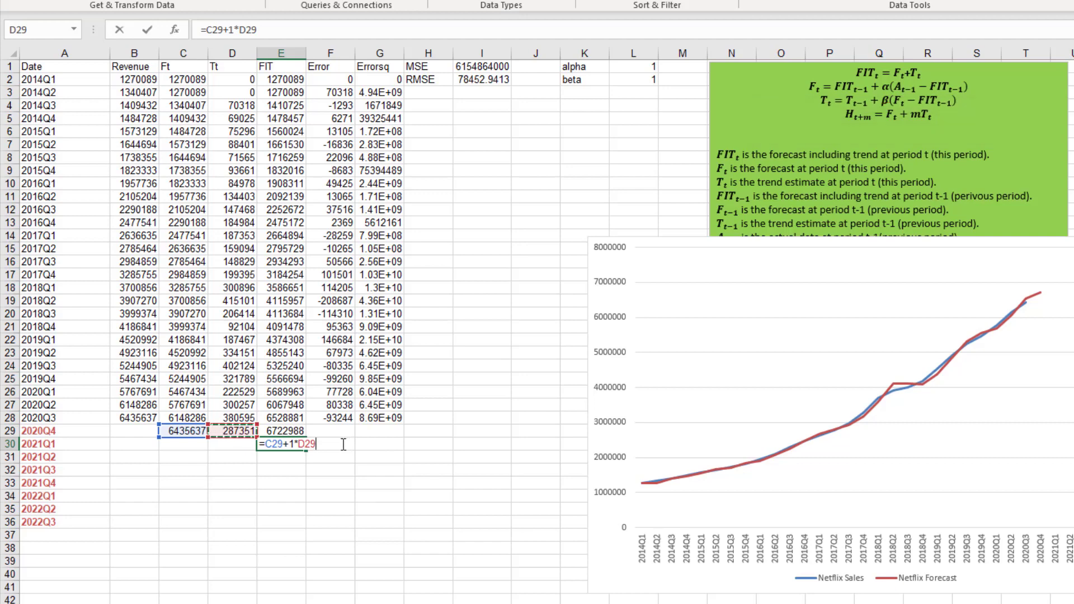
pyautogui.press('Return')
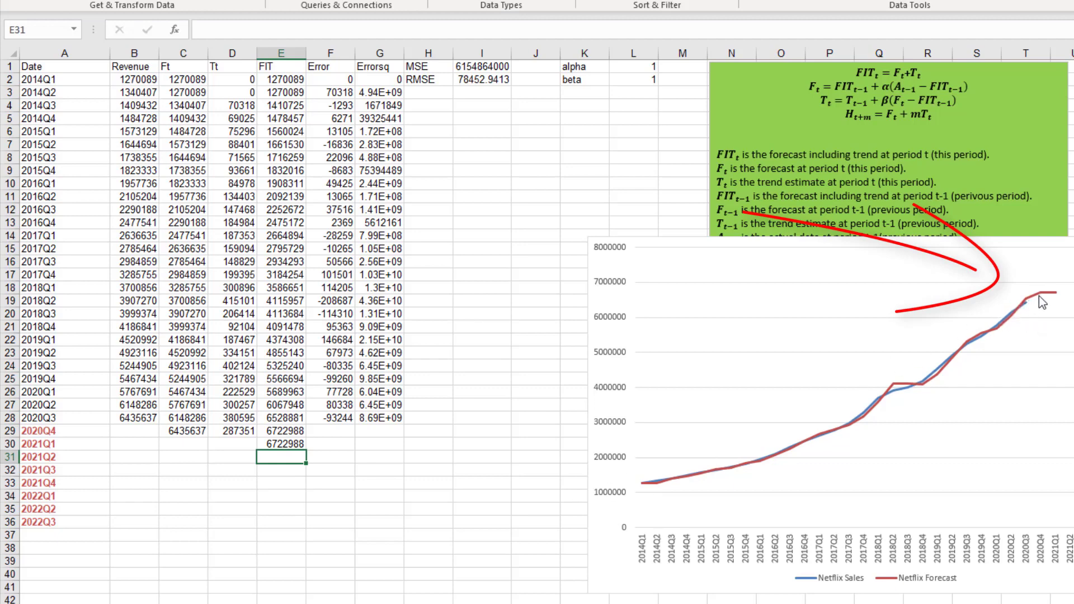
# Enter the 2021Q2 forecast formula =C29+2*D29 in E31.
pyautogui.write('=')
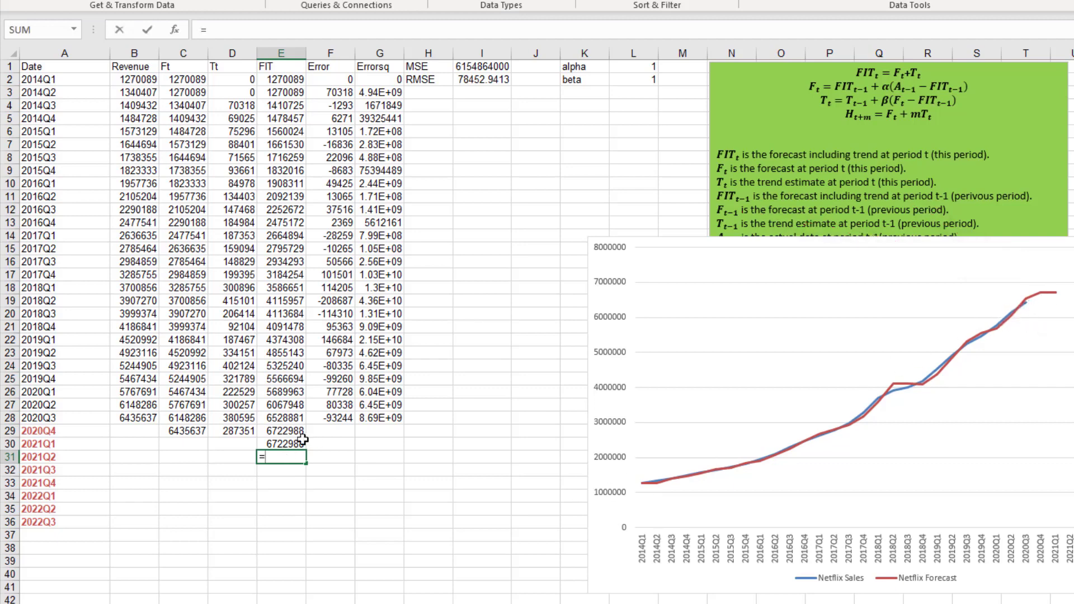
pyautogui.click(174, 430)
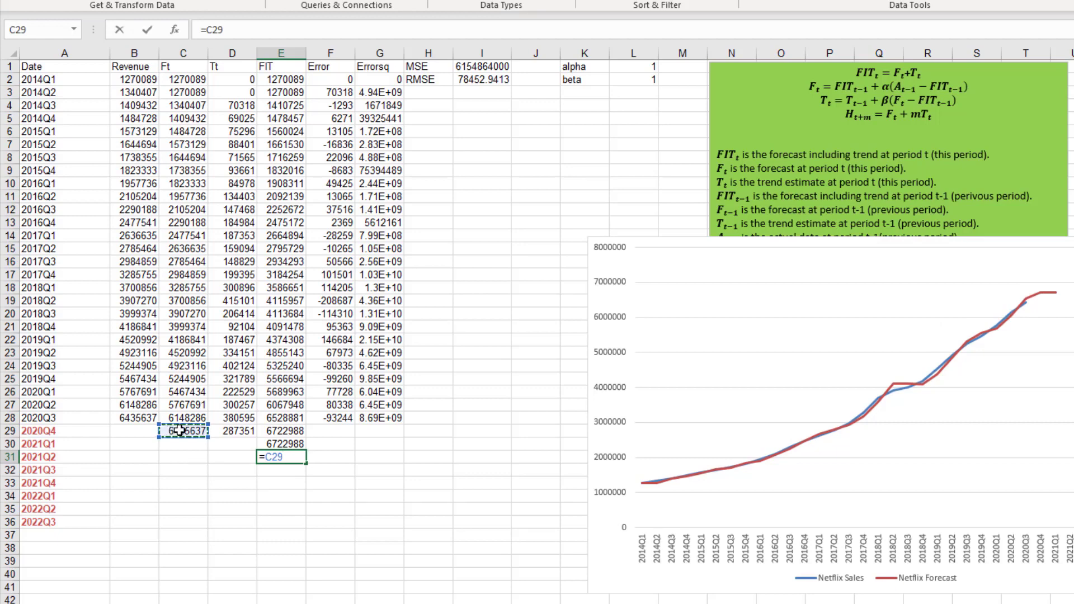
pyautogui.write('+2*')
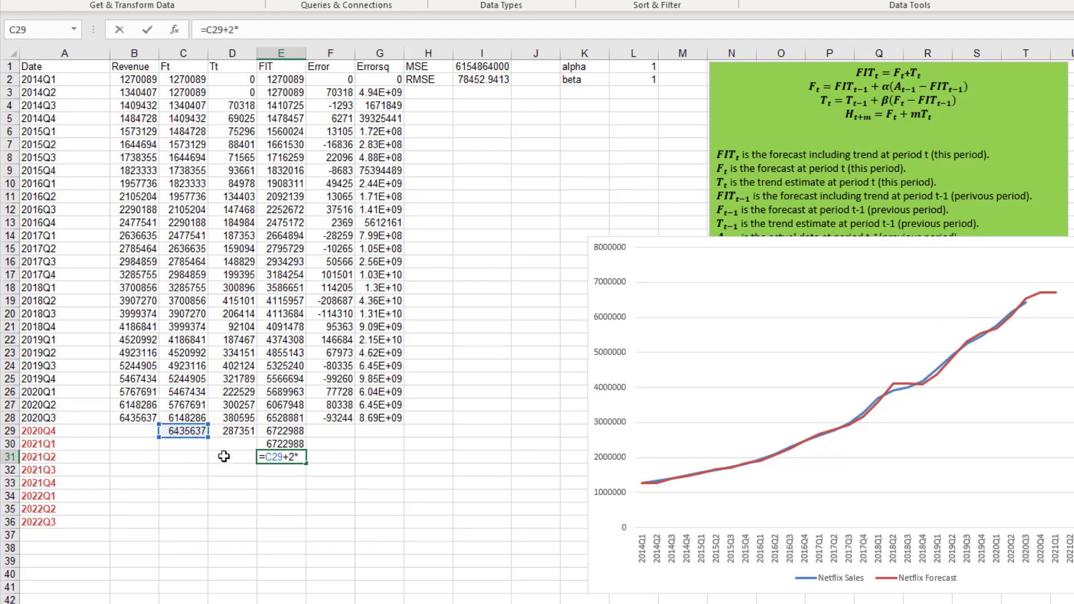
pyautogui.click(237, 431)
pyautogui.press('Return')
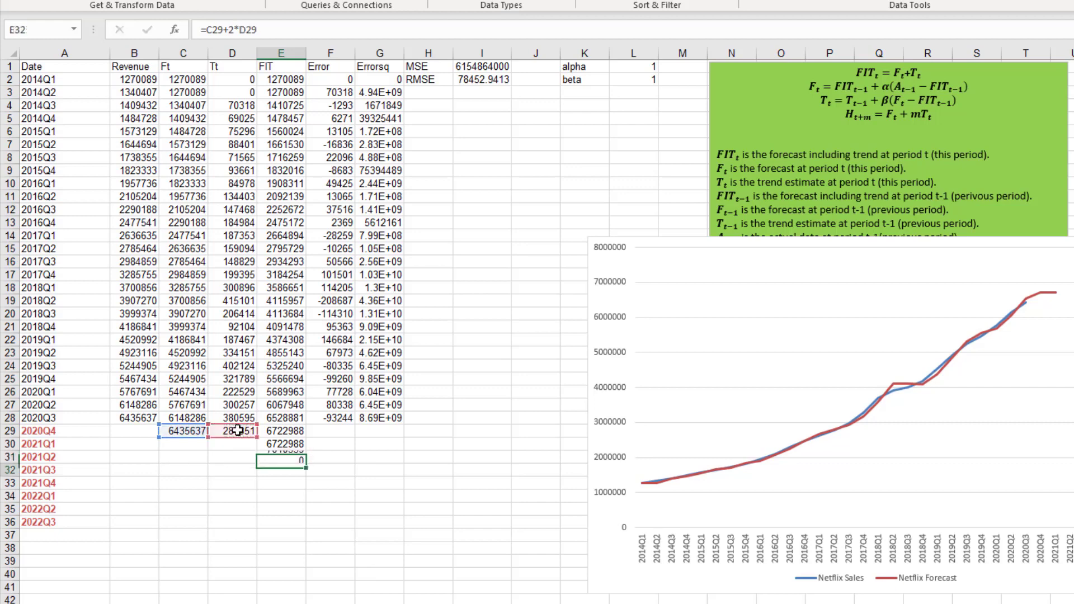
# Enter the 2021Q3 forecast formula =C29+3*D29 in E32.
pyautogui.write('=')
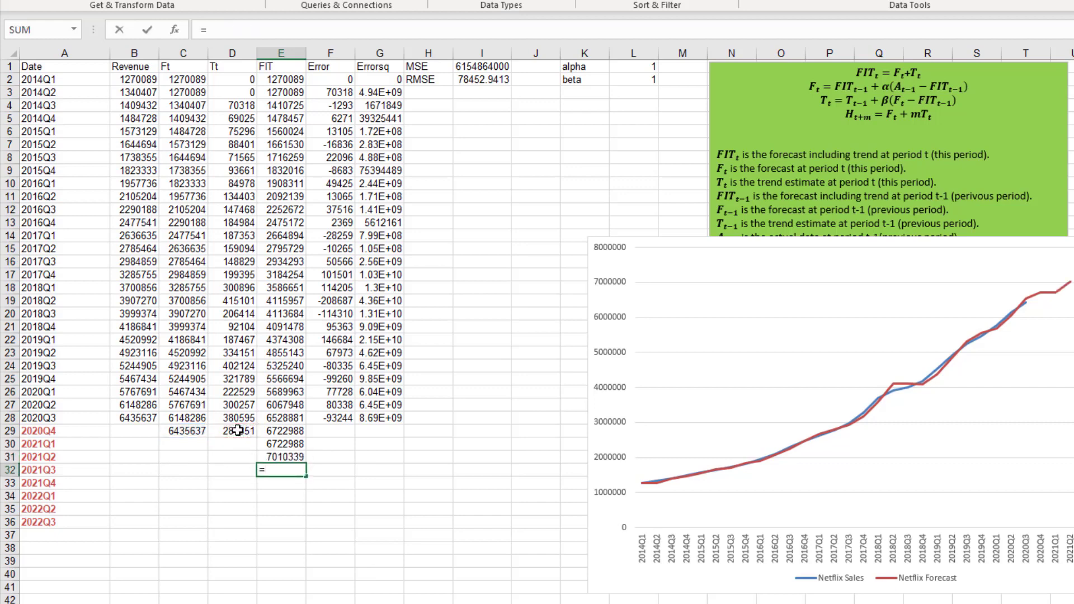
pyautogui.click(195, 432)
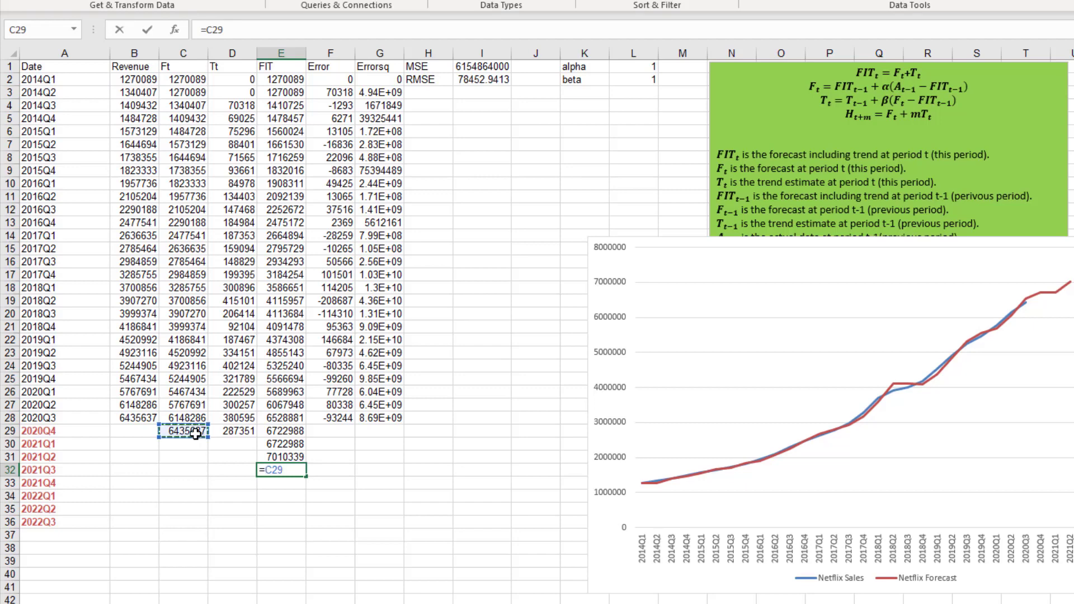
pyautogui.write('+3*')
pyautogui.click(235, 432)
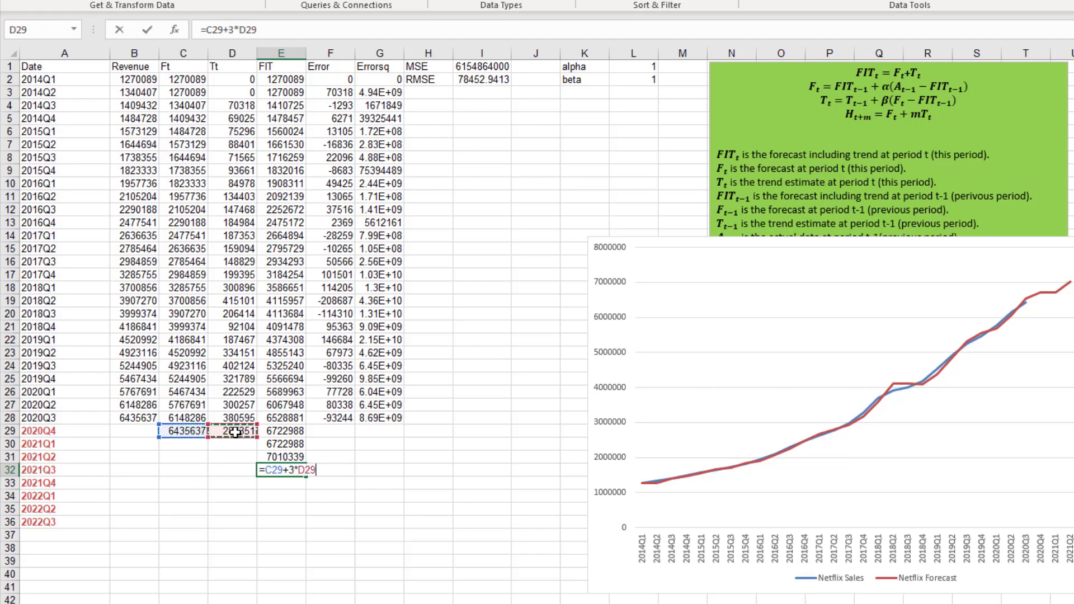
pyautogui.press('Return')
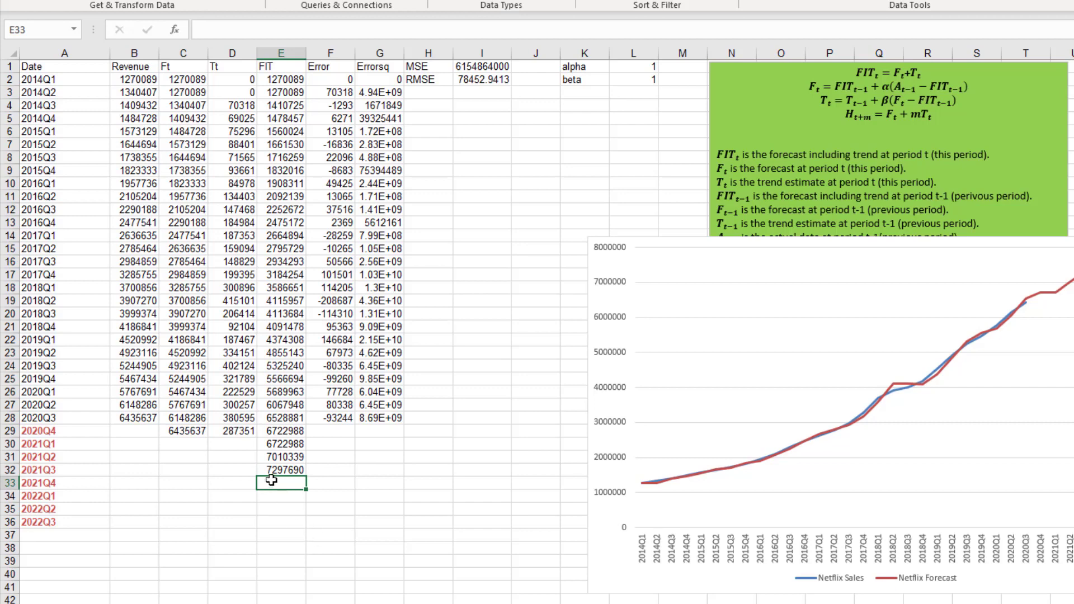
# Enter the 2021Q4 forecast formula =C29+4*D29 in E33.
pyautogui.write('=')
pyautogui.click(199, 432)
pyautogui.write('+4*')
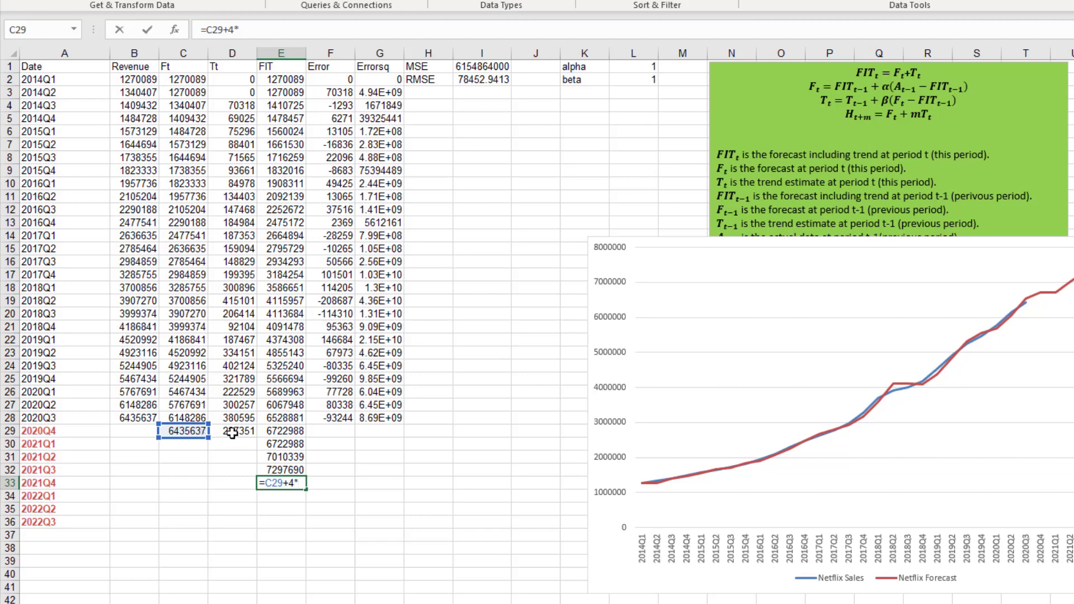
pyautogui.click(246, 432)
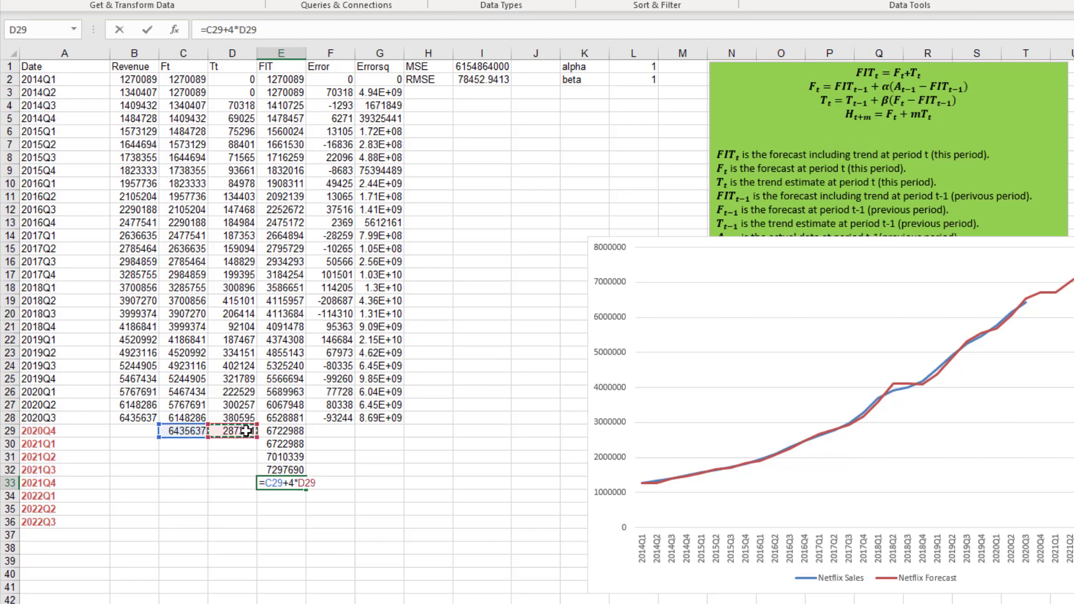
pyautogui.press('Return')
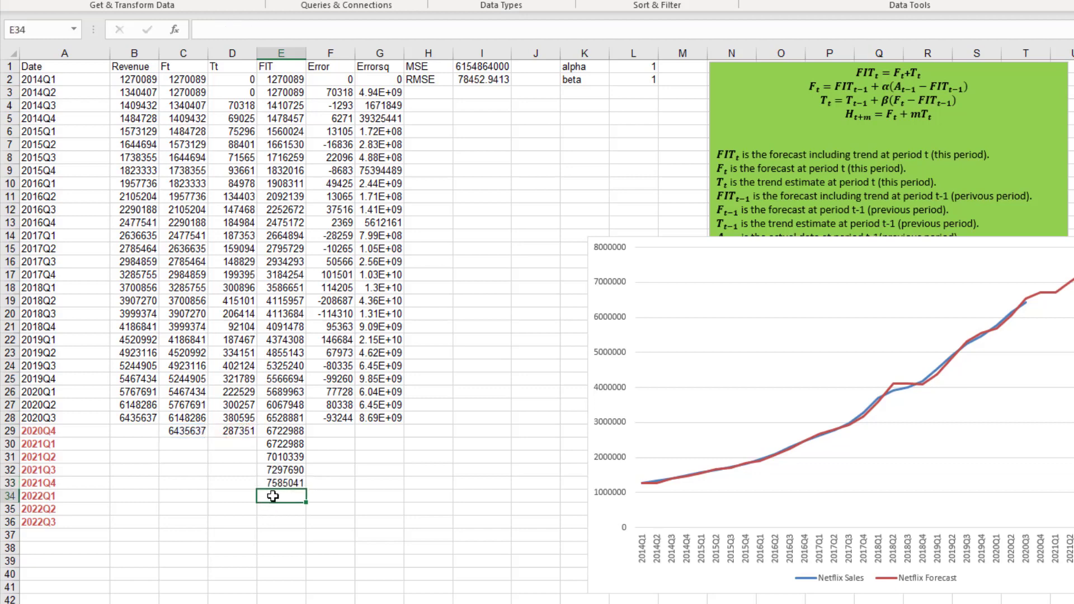
# Enter the 2022Q1 forecast formula =C29+5*D29 in E34.
pyautogui.write('=')
pyautogui.click(194, 434)
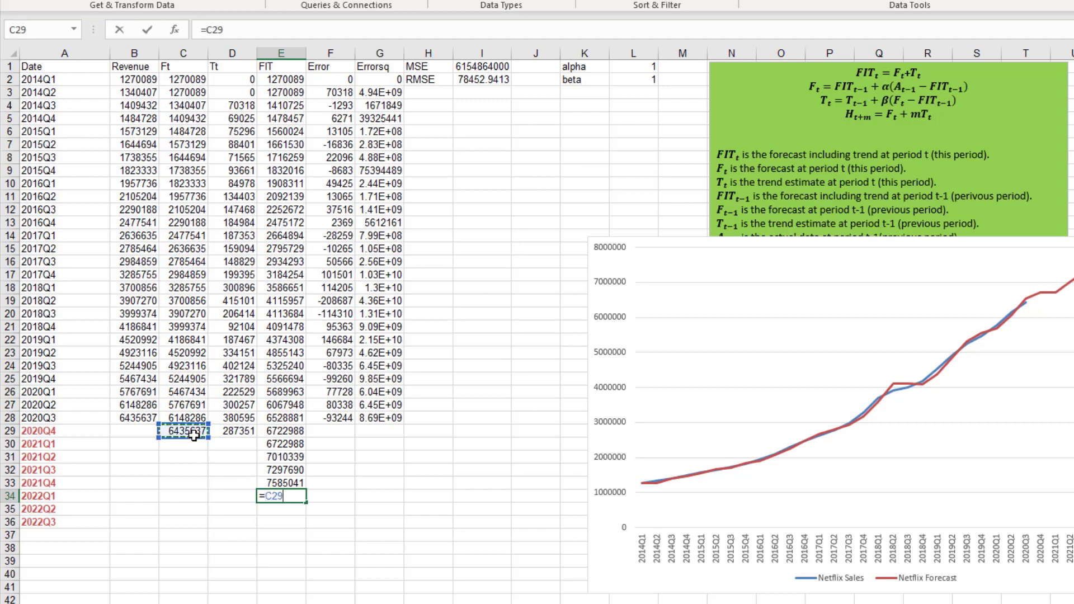
pyautogui.write('+5')
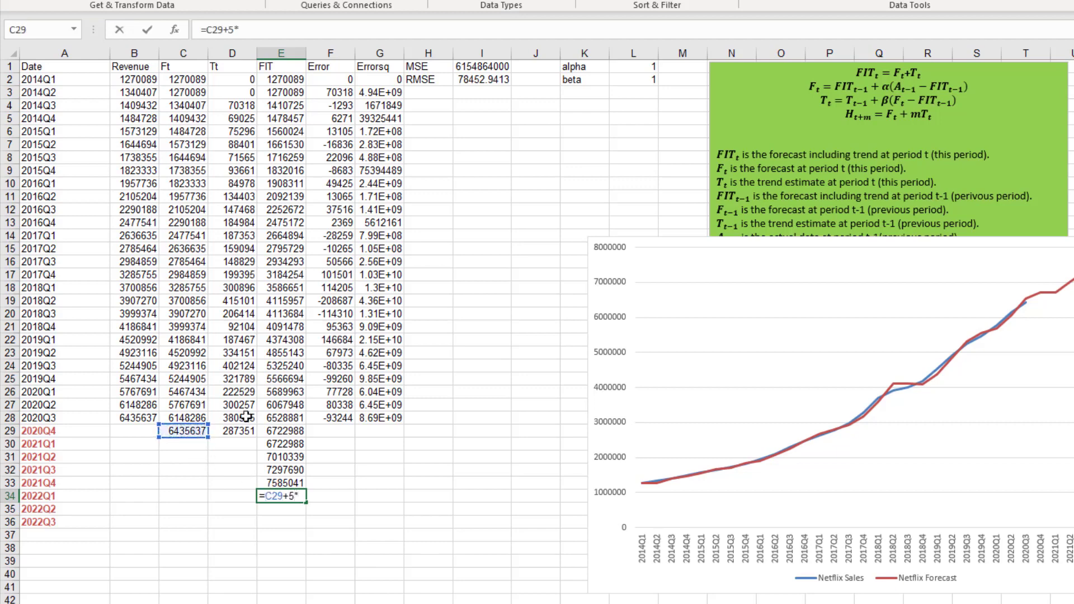
pyautogui.write('*')
pyautogui.click(247, 431)
pyautogui.press('Return')
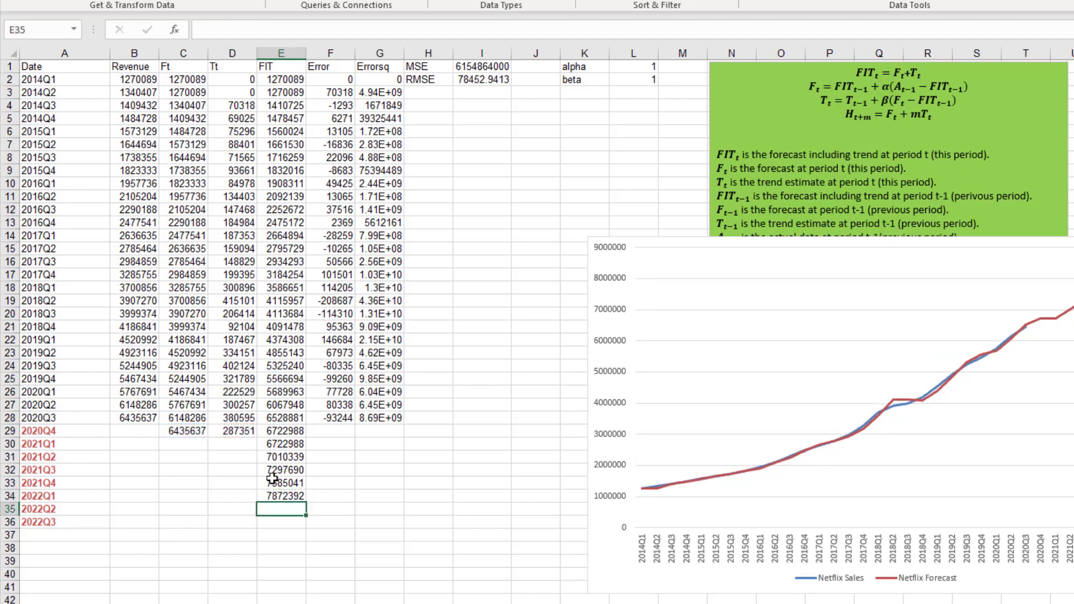
# Enter the 2022Q2 forecast formula =C29+6*D29 in E35.
pyautogui.write('=')
pyautogui.click(190, 430)
pyautogui.write('+')
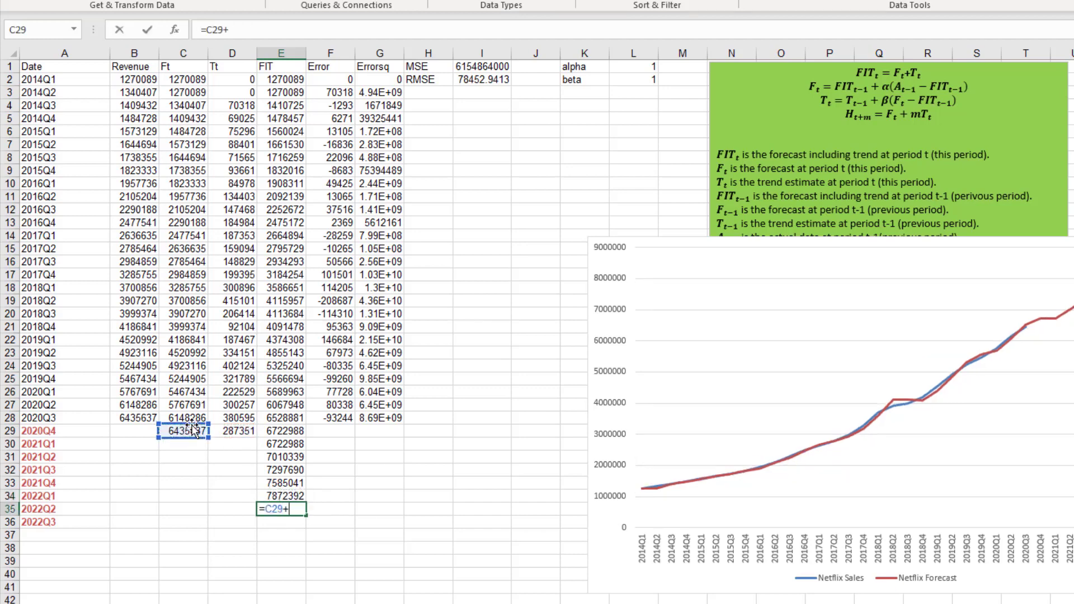
pyautogui.write('6*')
pyautogui.click(239, 431)
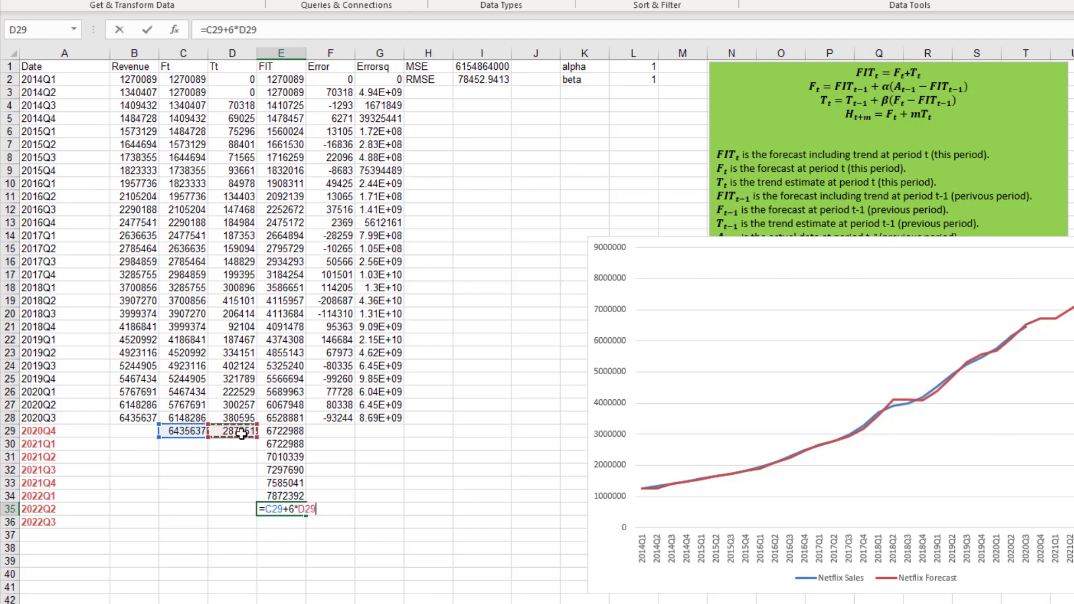
pyautogui.press('Return')
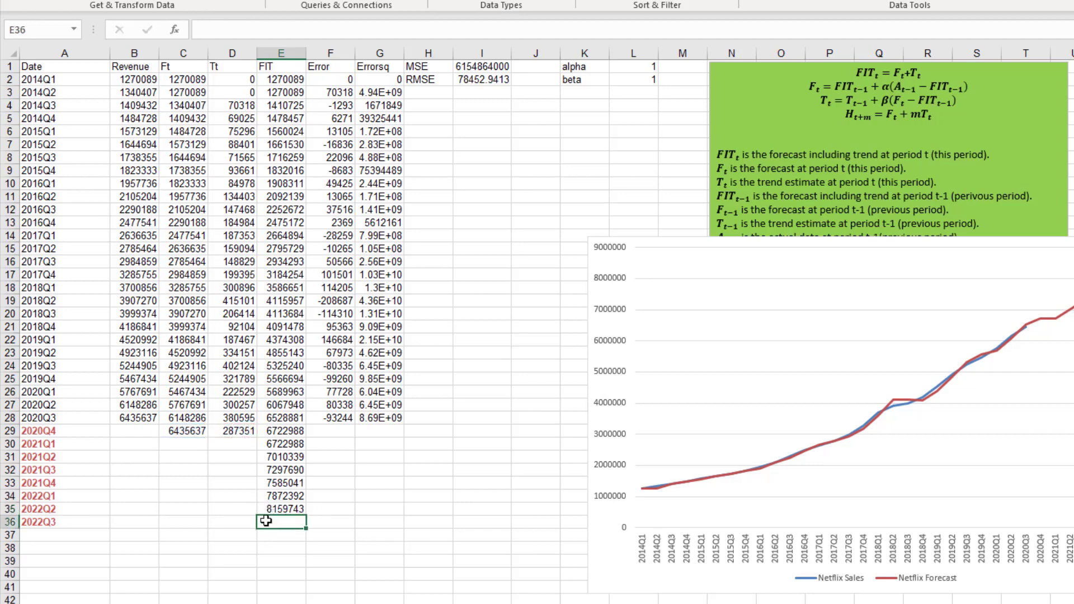
# Enter the 2022Q3 forecast formula =C29+7*D29 in E36 and check the extended forecast line on the chart.
pyautogui.write('=')
pyautogui.click(189, 431)
pyautogui.write('+')
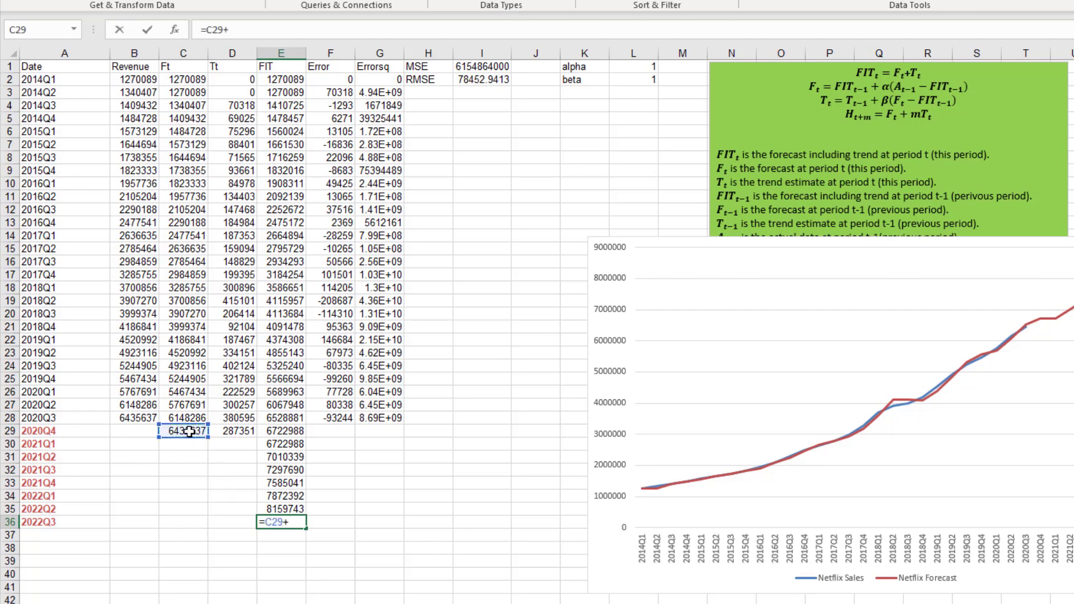
pyautogui.write('7*')
pyautogui.click(227, 430)
pyautogui.press('Return')
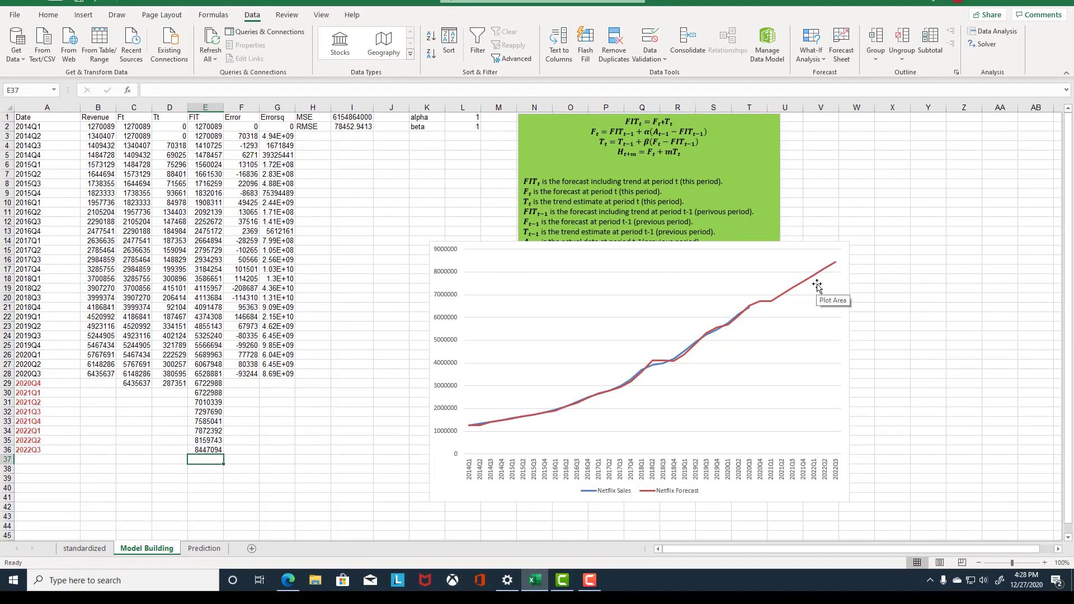
pyautogui.moveTo(798, 288)
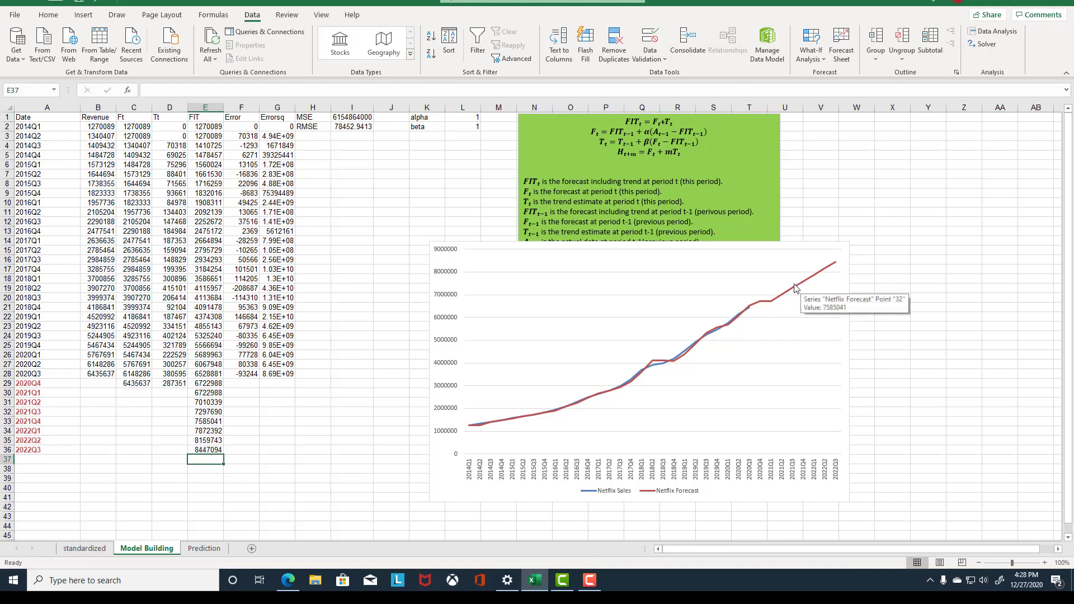